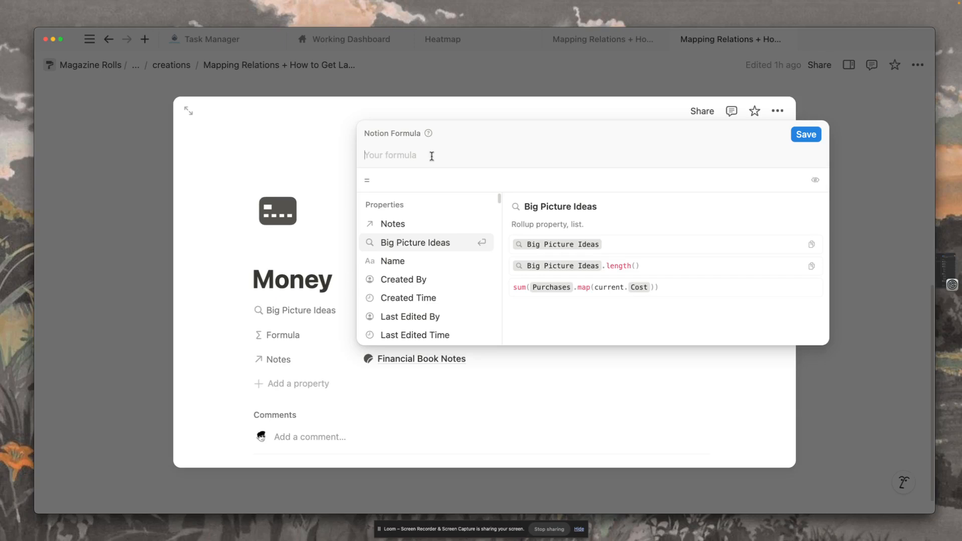
Step: Begin the Money page's Formula property with map(Notes,current. and look through the properties available for the current item
click(420, 224)
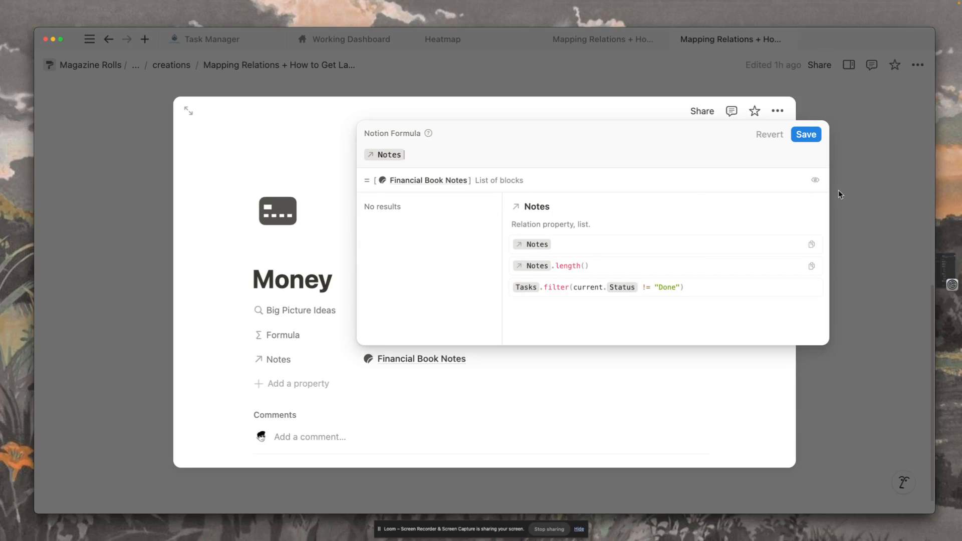
key(BackSpace)
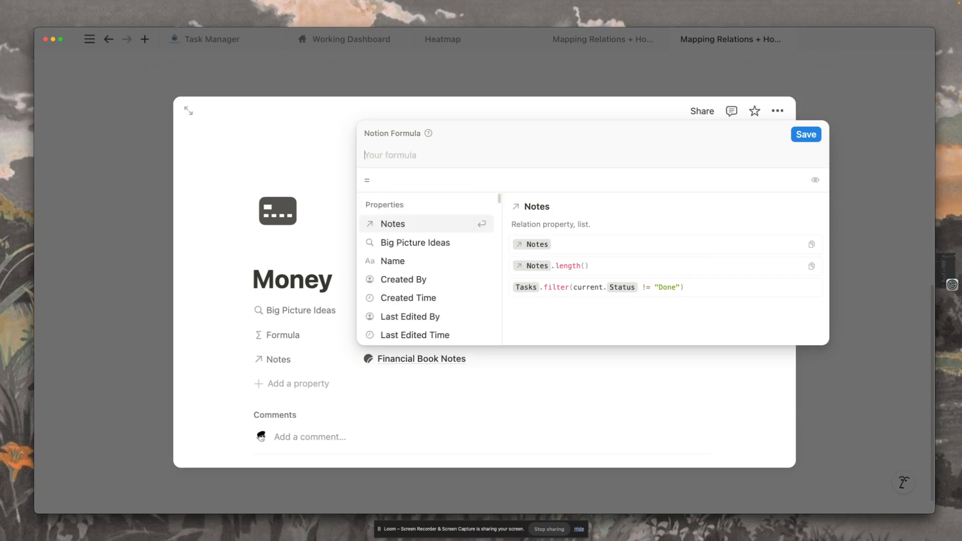
text(map()
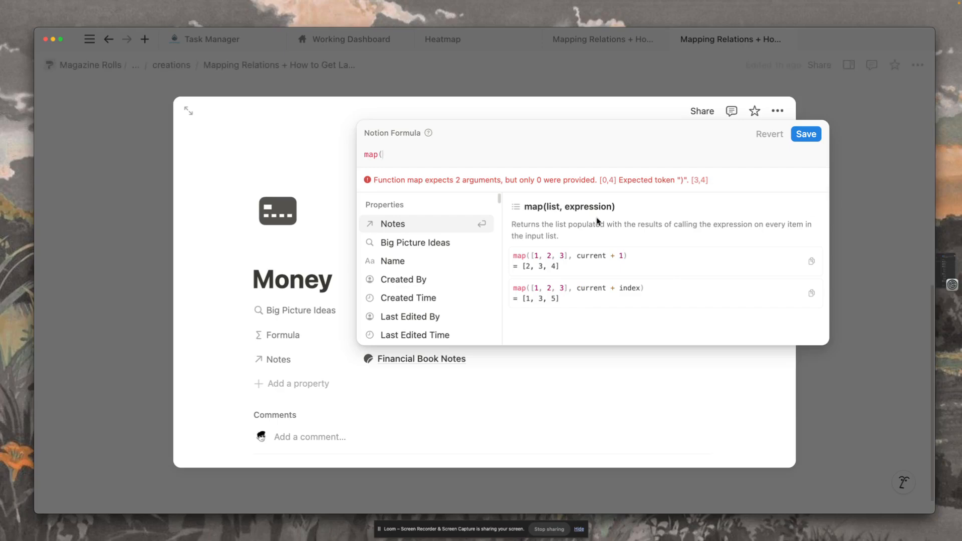
click(440, 225)
text(,current.)
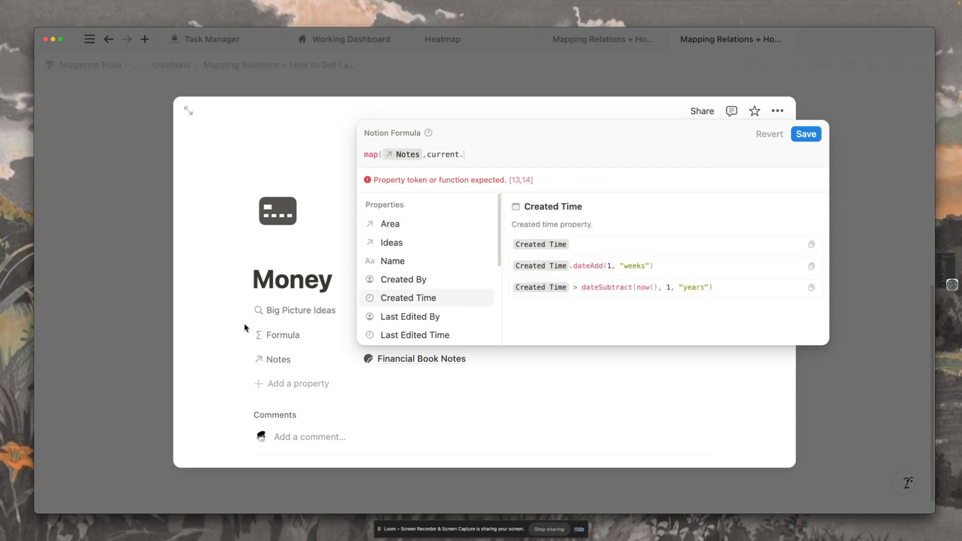
scroll(426, 310, down, 2)
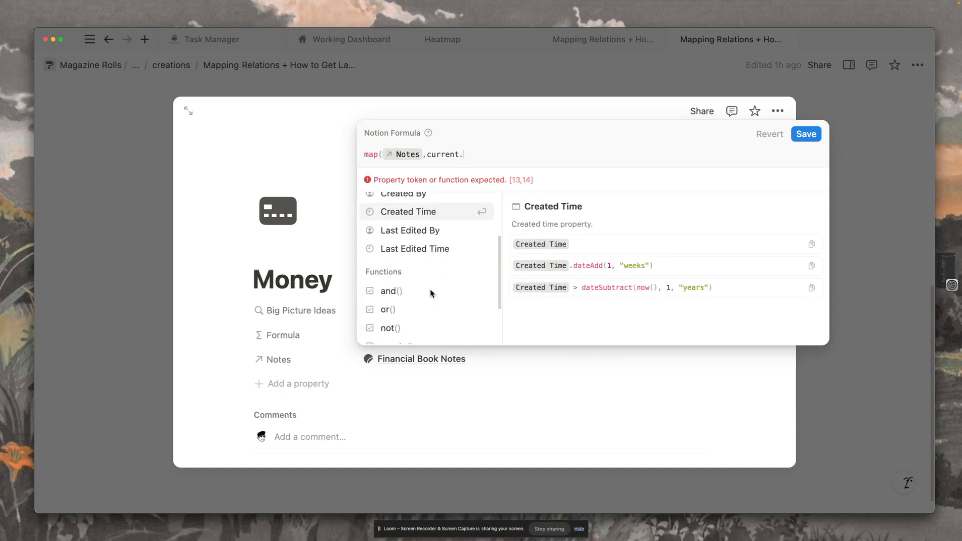
scroll(429, 326, up, 2)
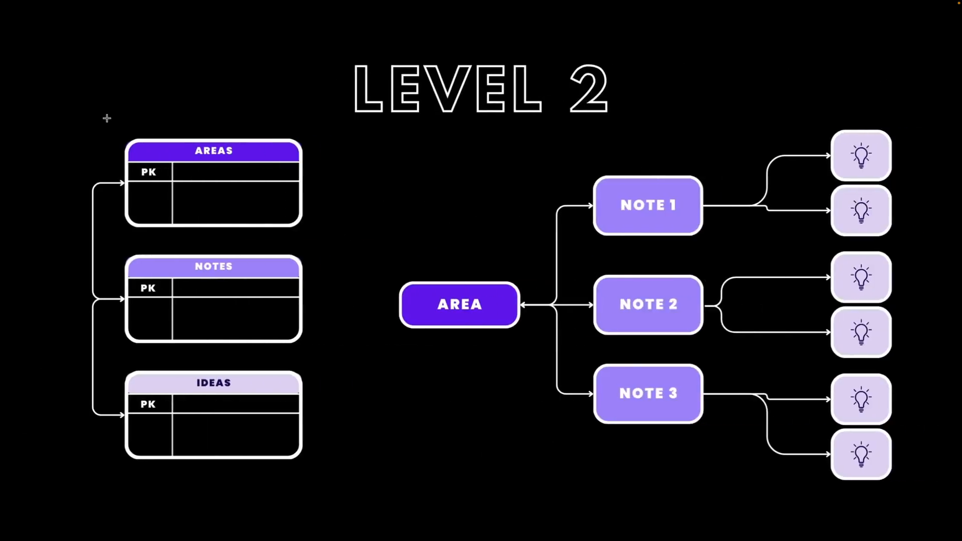
drag(107, 119, 332, 241)
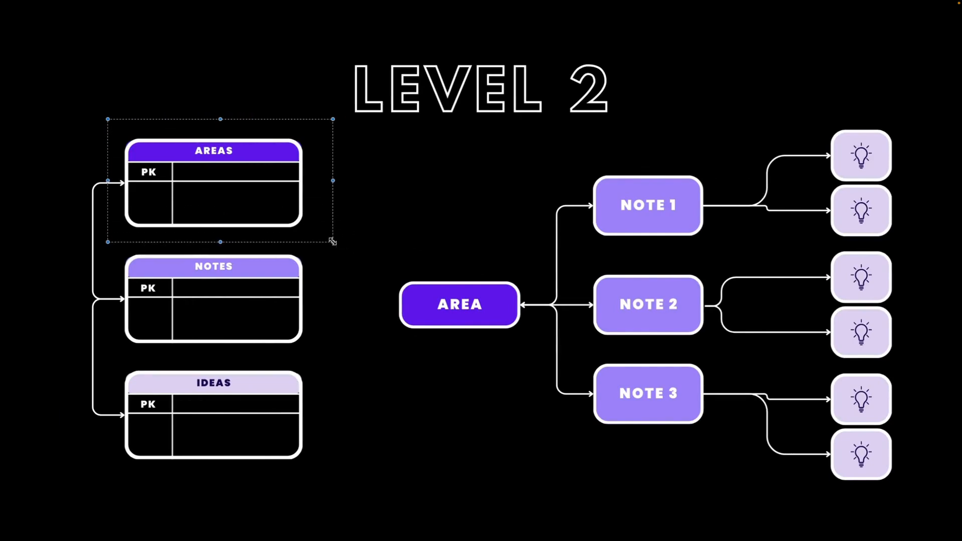
click(376, 251)
drag(116, 240, 315, 364)
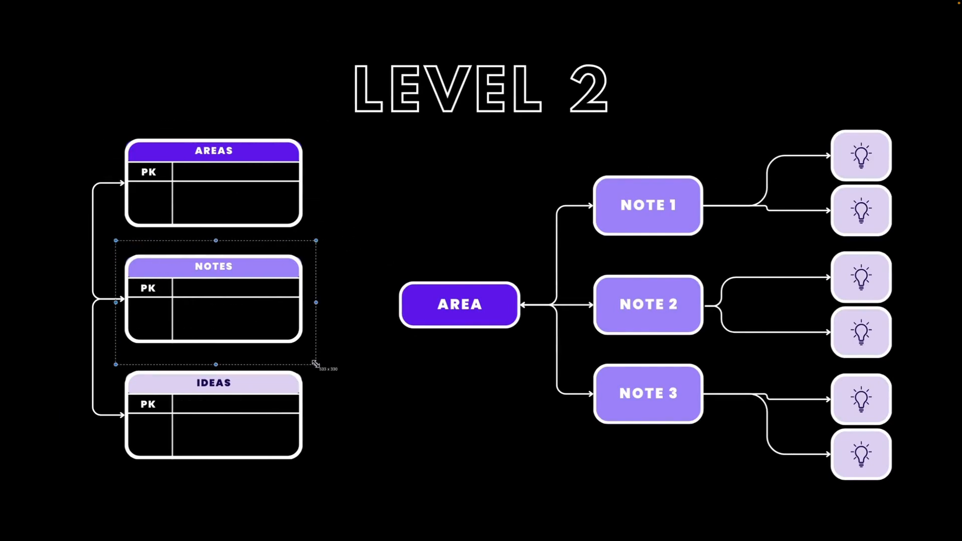
click(368, 355)
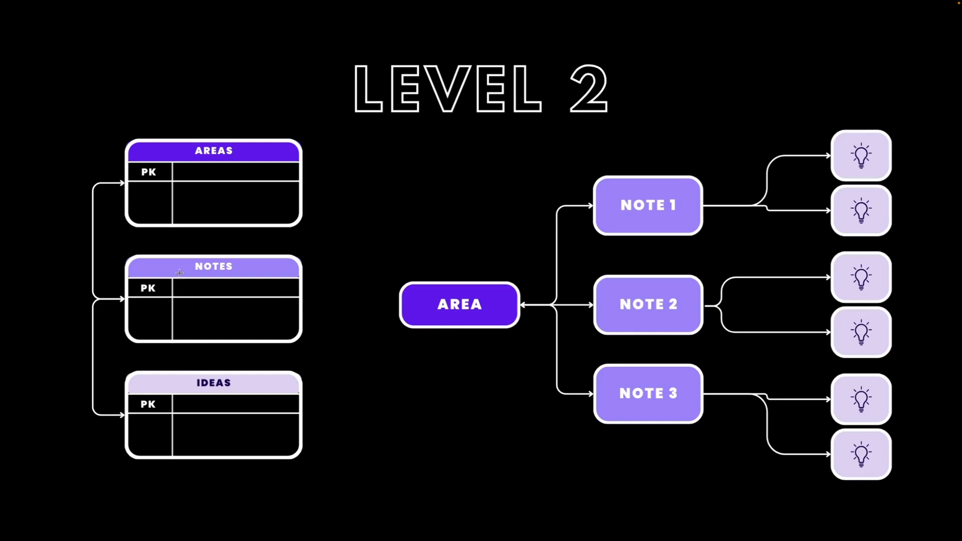
drag(107, 371, 326, 482)
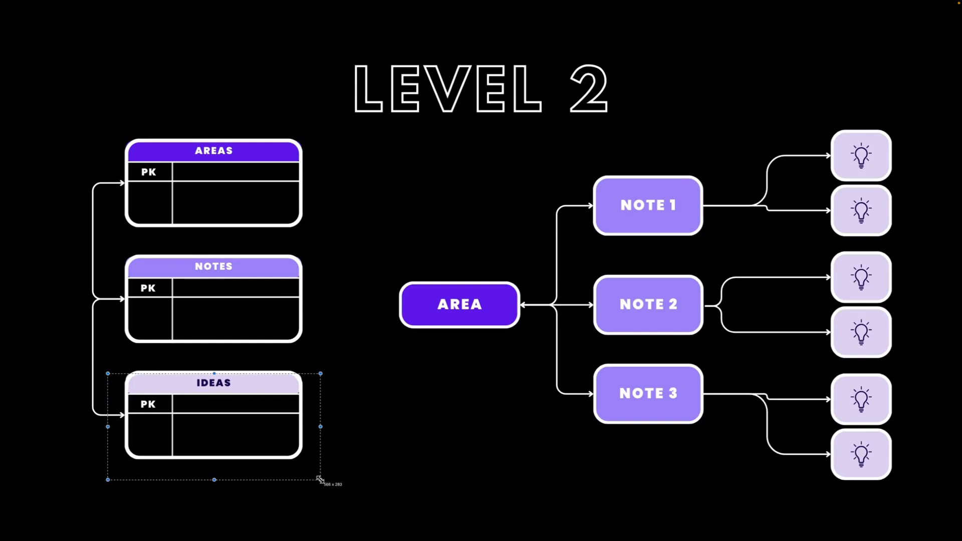
click(380, 468)
drag(378, 266, 526, 349)
drag(579, 163, 721, 374)
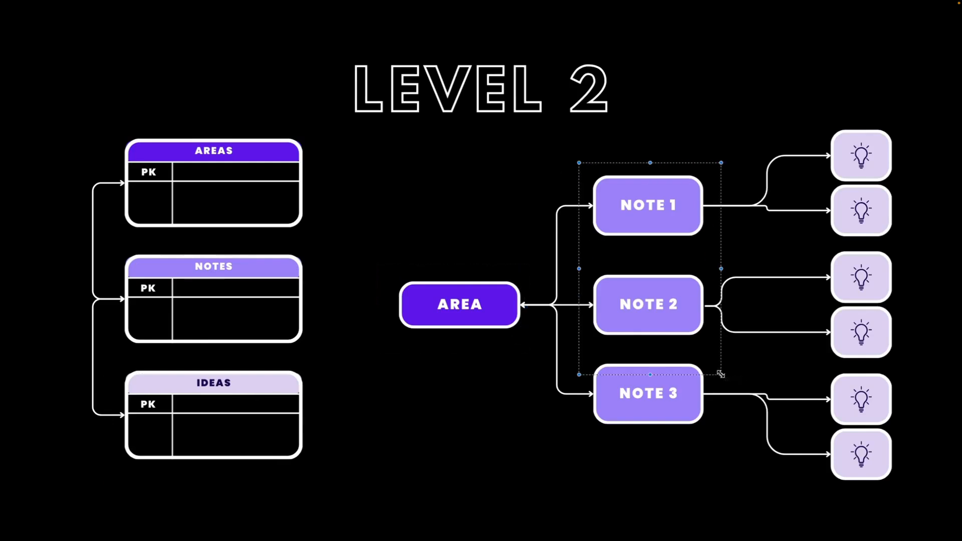
click(617, 119)
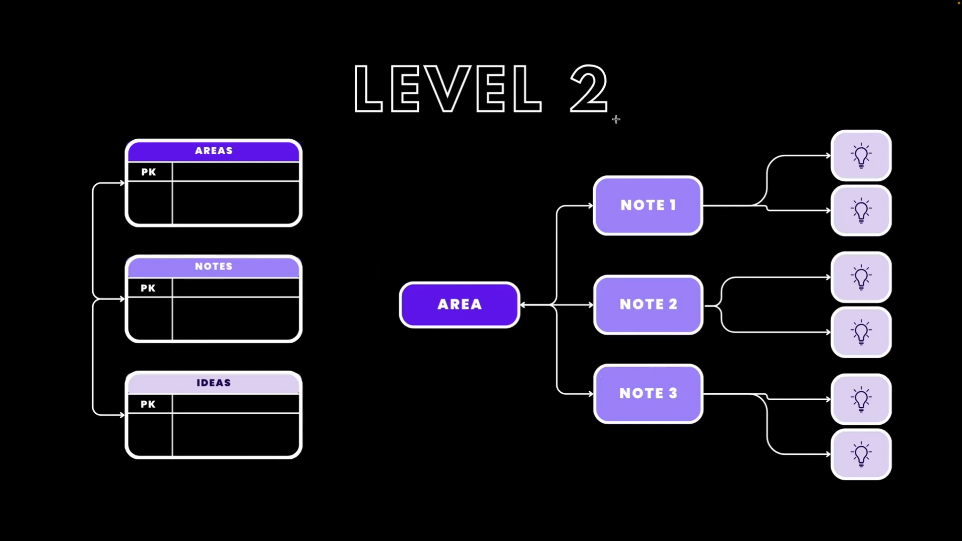
drag(783, 74, 909, 495)
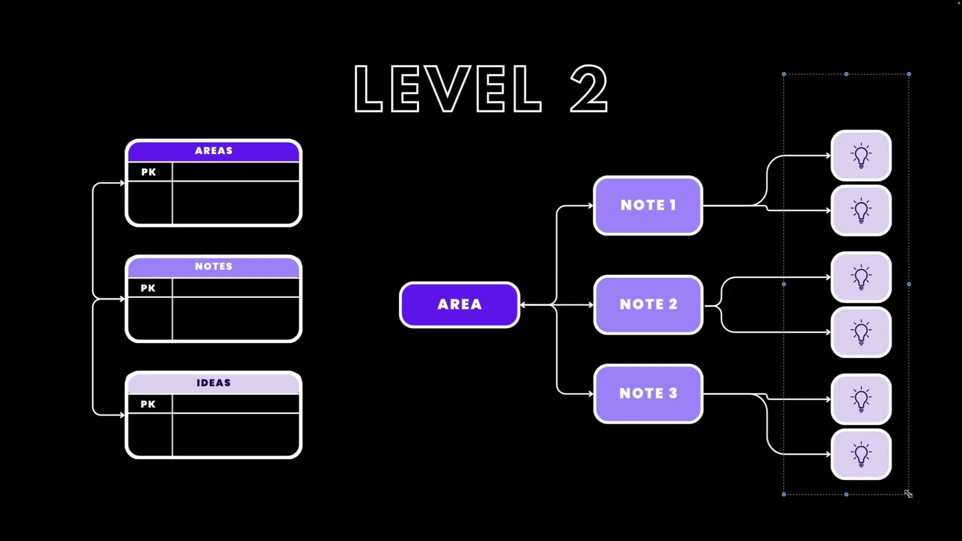
click(747, 276)
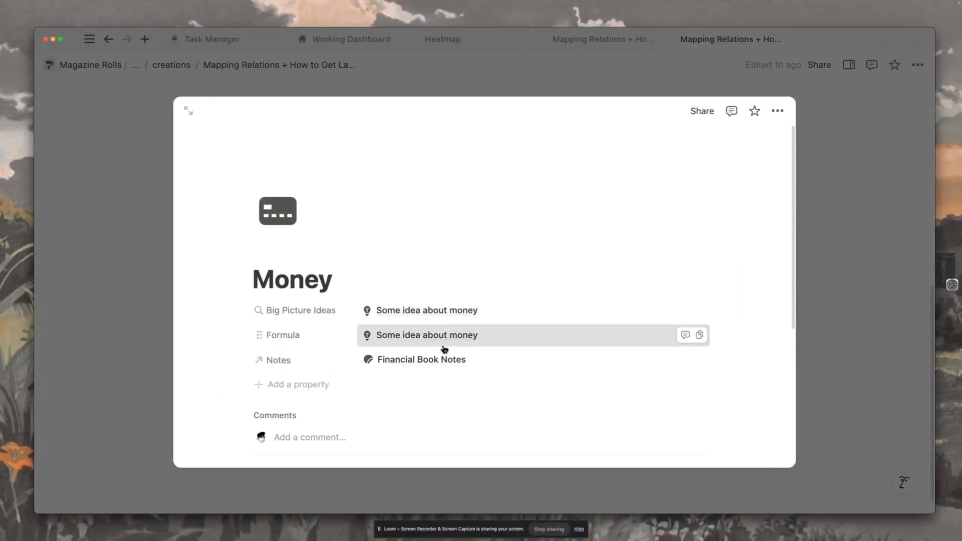
Step: Open the Money page's Formula property for editing and examine its map expression and the Notes reference inside it
click(444, 346)
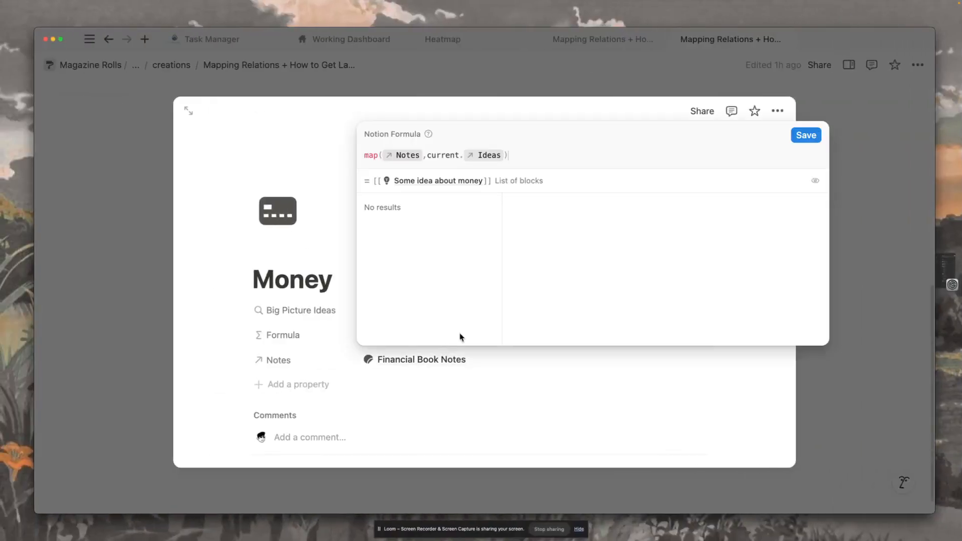
click(361, 156)
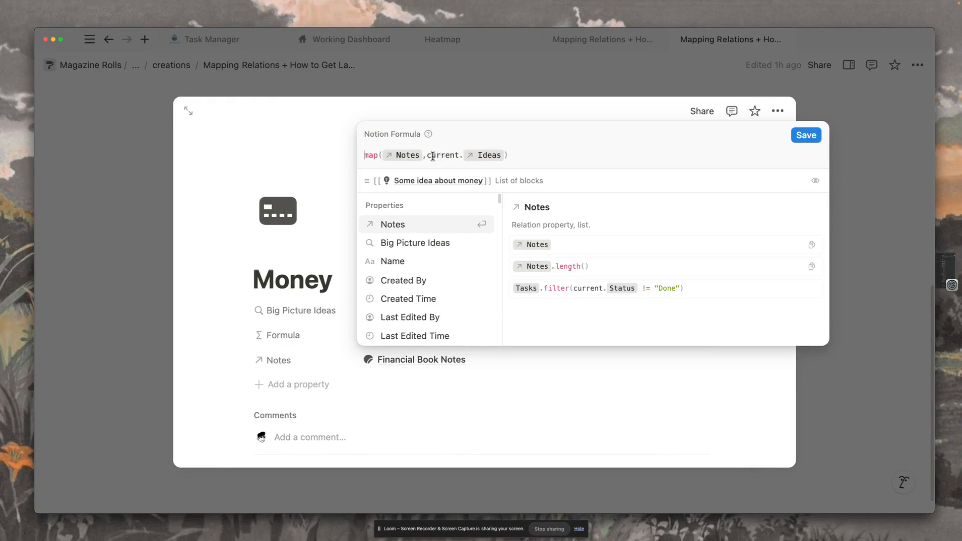
click(401, 154)
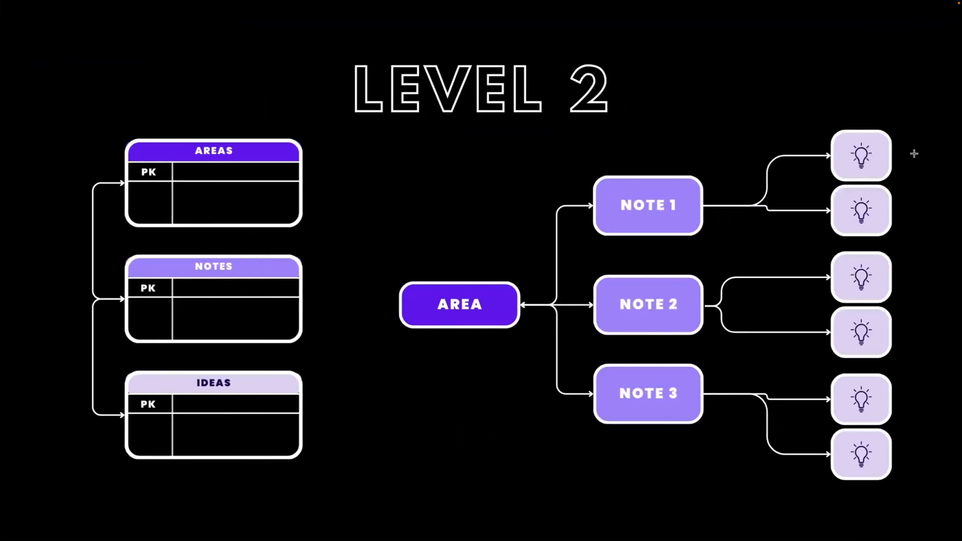
drag(818, 130, 899, 485)
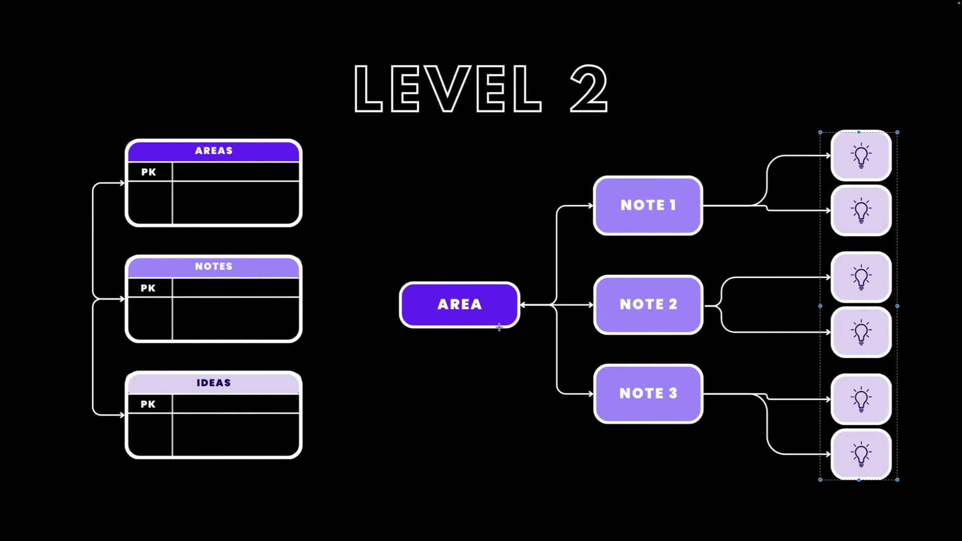
click(511, 374)
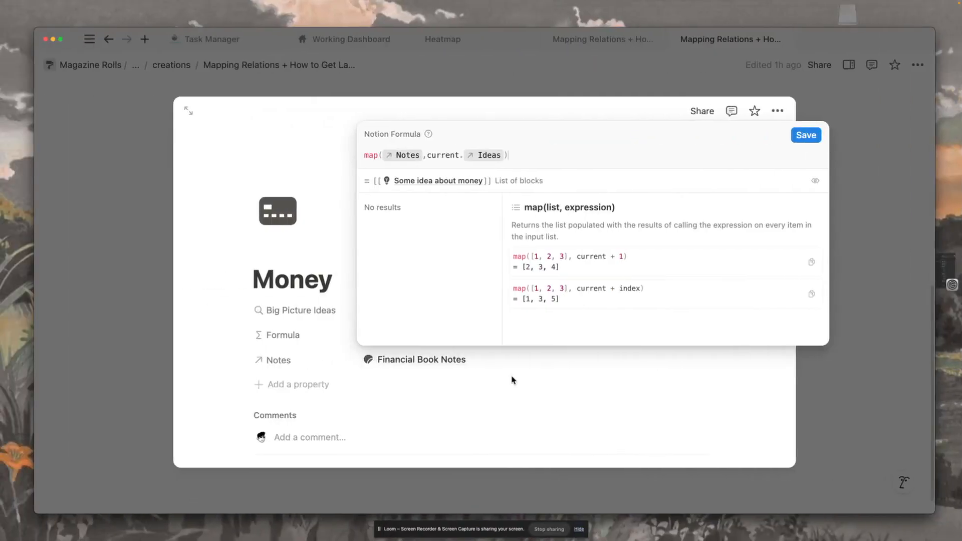
Step: Try to nest the existing map expression in an outer map( with ,current. appended, and look through the available functions
click(366, 156)
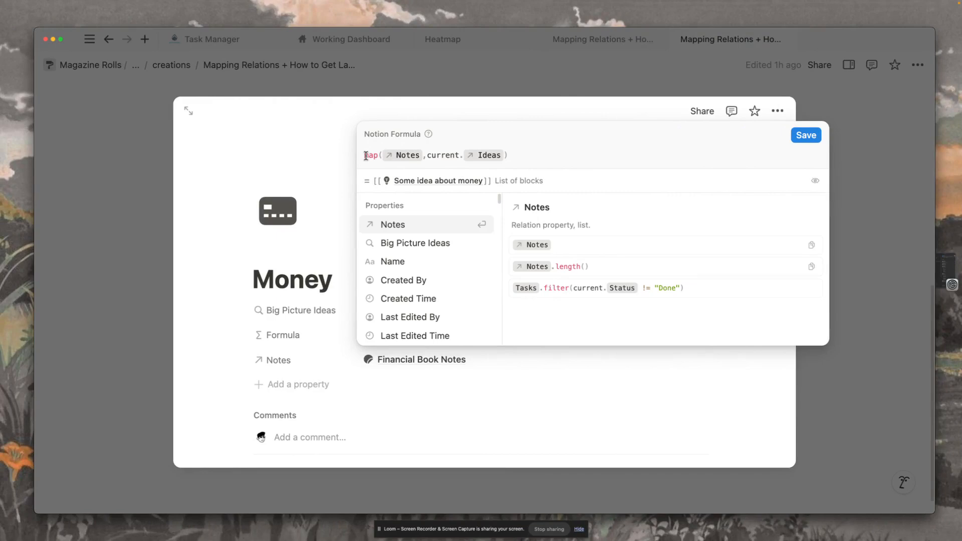
drag(365, 155, 537, 163)
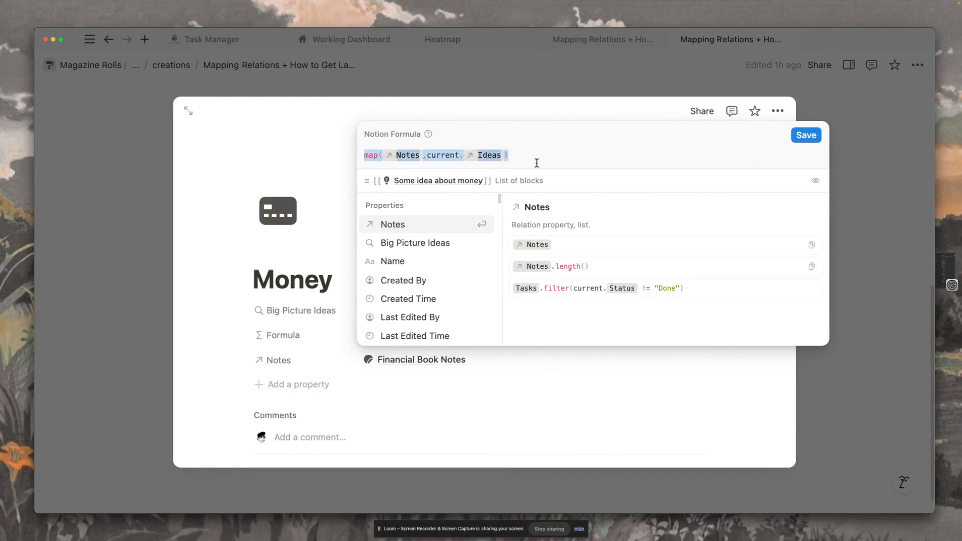
click(540, 160)
click(362, 156)
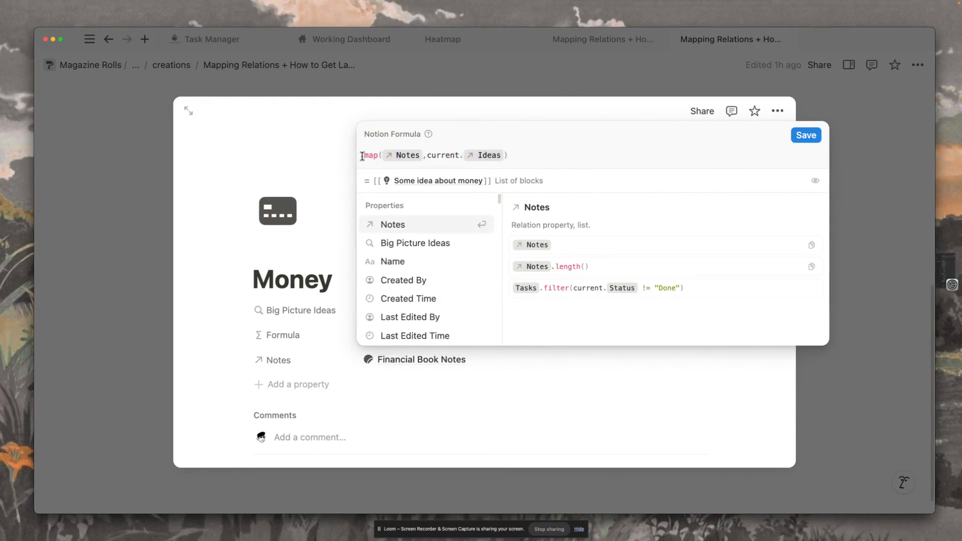
text(map()
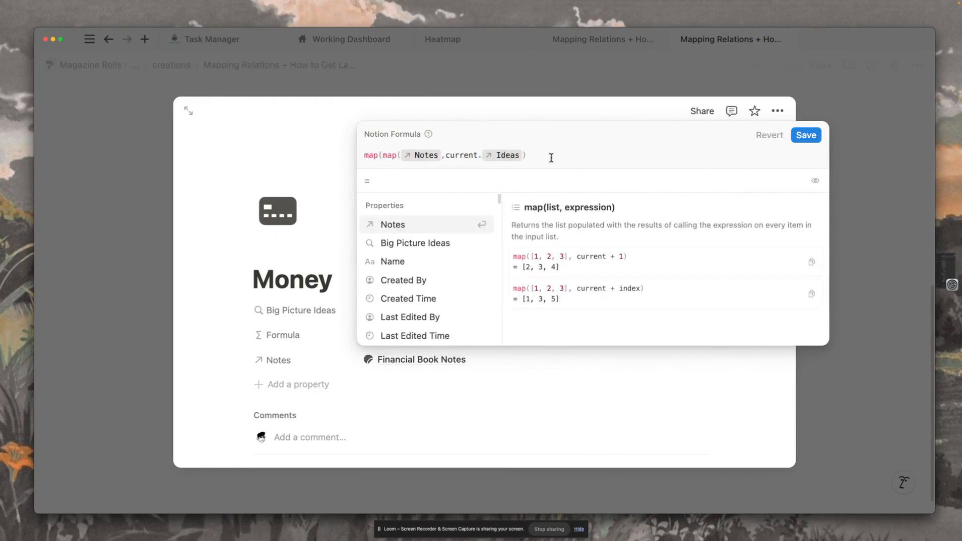
click(558, 160)
text(,current)
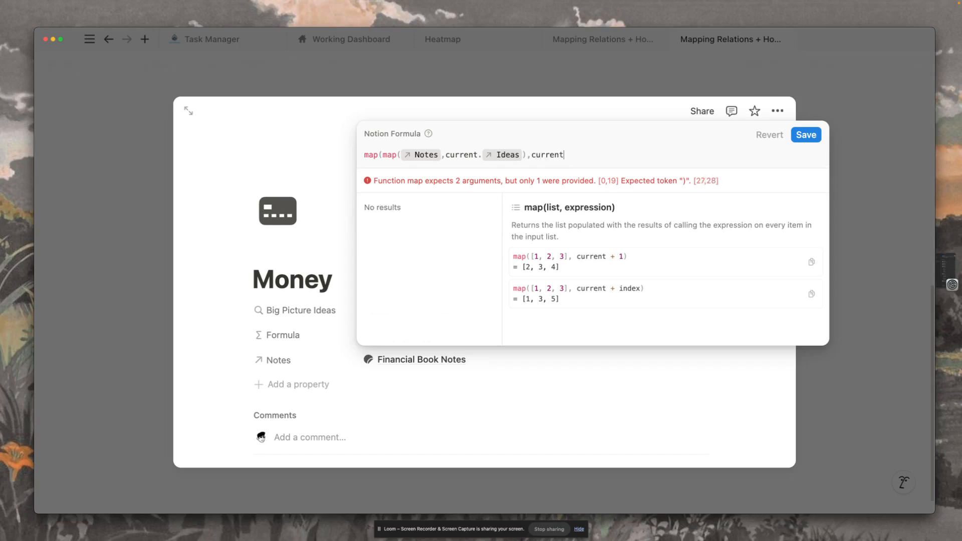
text(.)
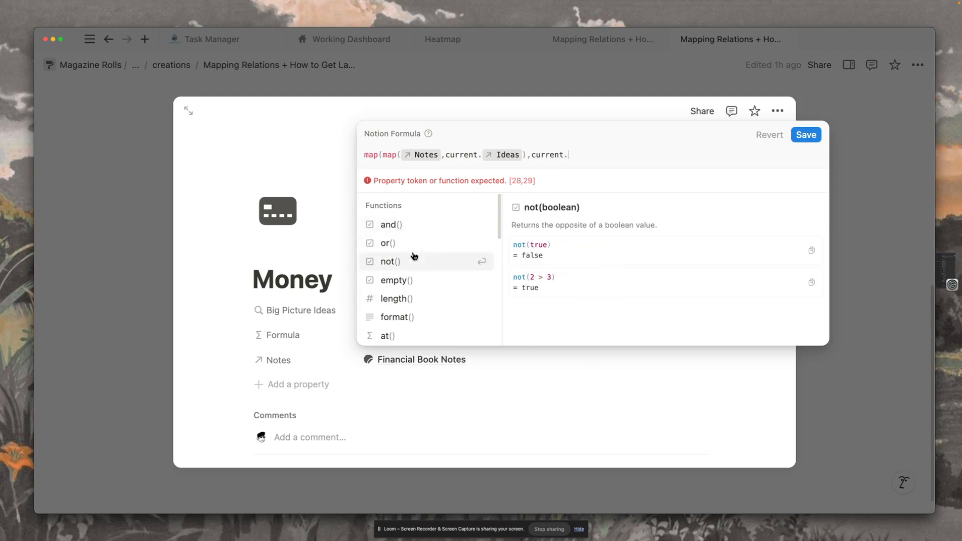
scroll(414, 256, down, 1)
scroll(414, 256, up, 1)
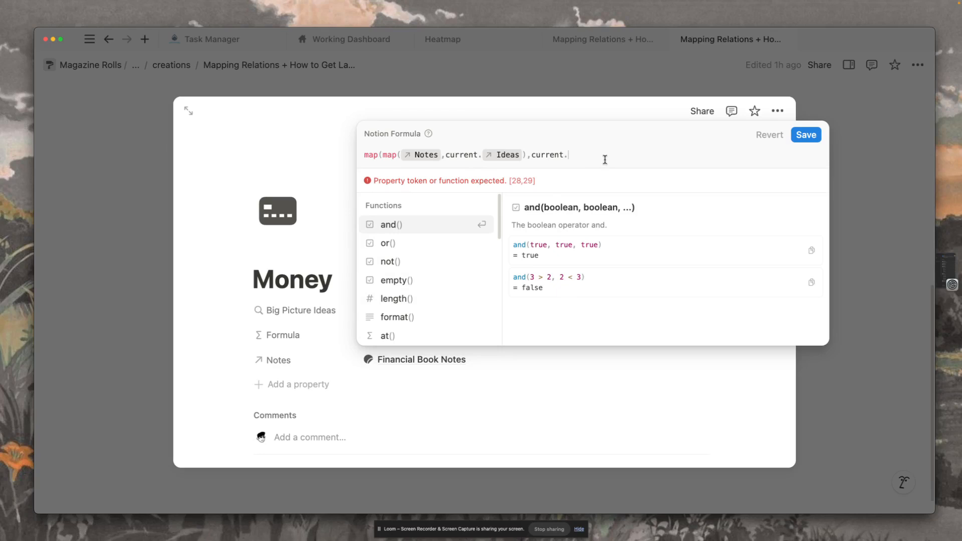
Step: Remove the appended ,current. and the outer map( to restore the single-level map formula
drag(528, 154, 588, 154)
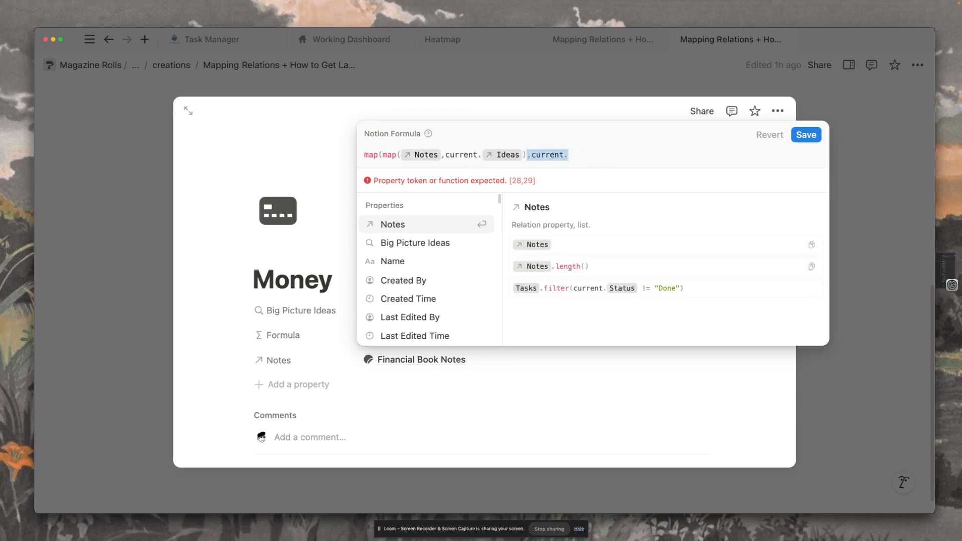
key(BackSpace)
click(382, 154)
key(BackSpace)
key(BackSpace)
key(BackSpace)
key(BackSpace)
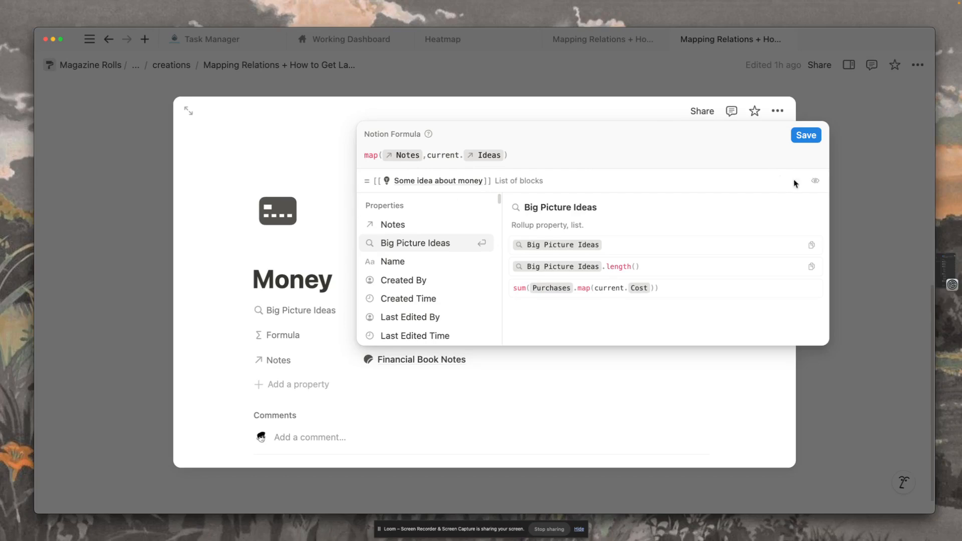
Step: Toggle the formula's result preview and examine the data type of its output
click(817, 185)
click(817, 184)
drag(494, 180, 546, 187)
click(549, 182)
Step: Replace the whole formula with the Notes property and rebuild it as map(Notes,current.Ideas)
drag(531, 159, 357, 151)
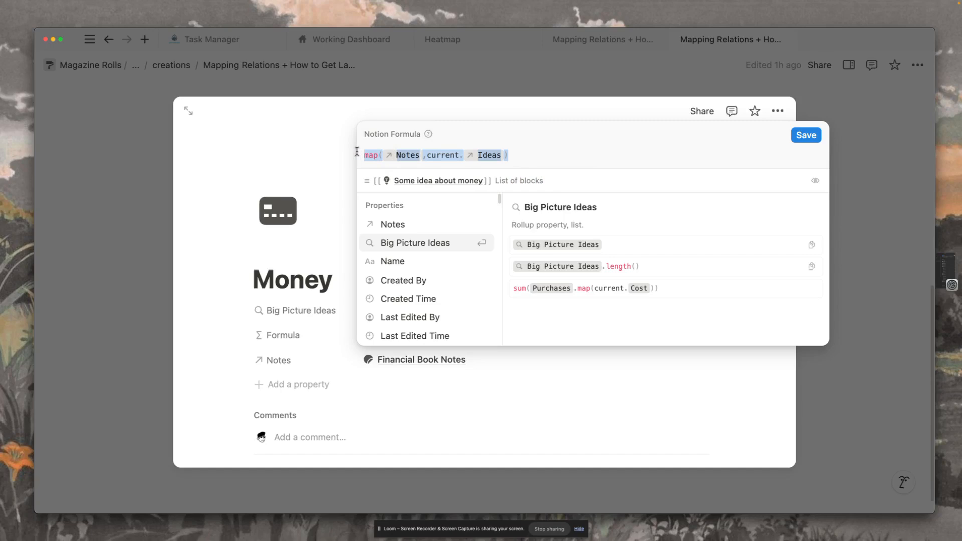
click(396, 226)
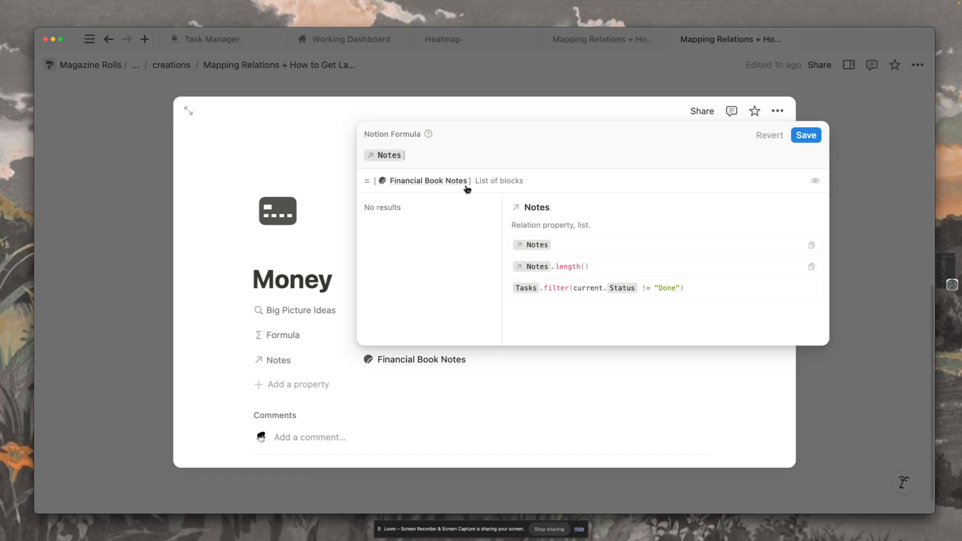
text(map( )
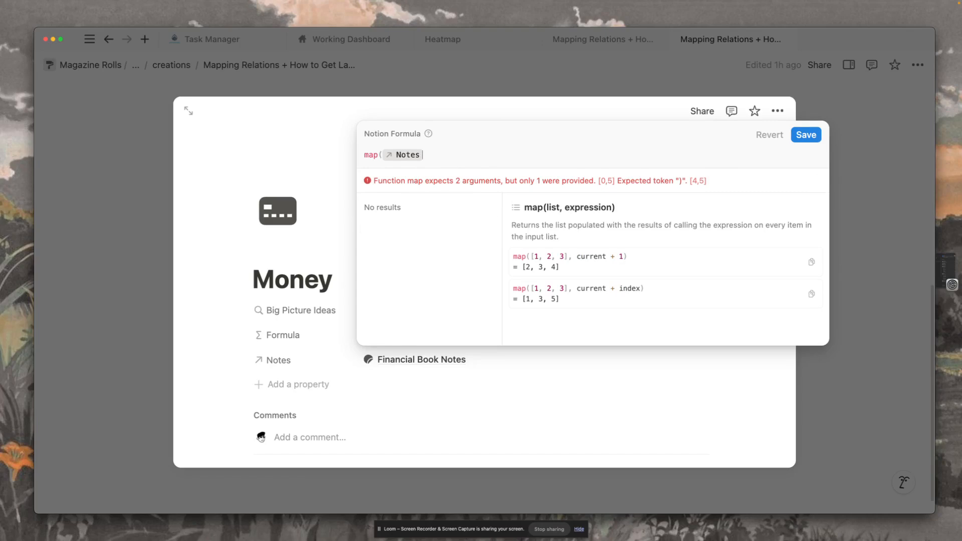
text(,)
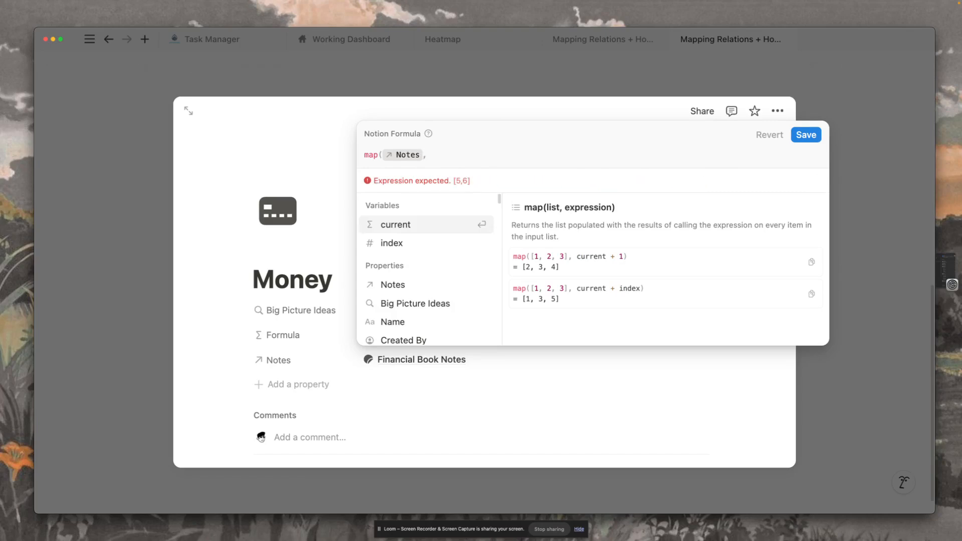
click(408, 226)
text(.)
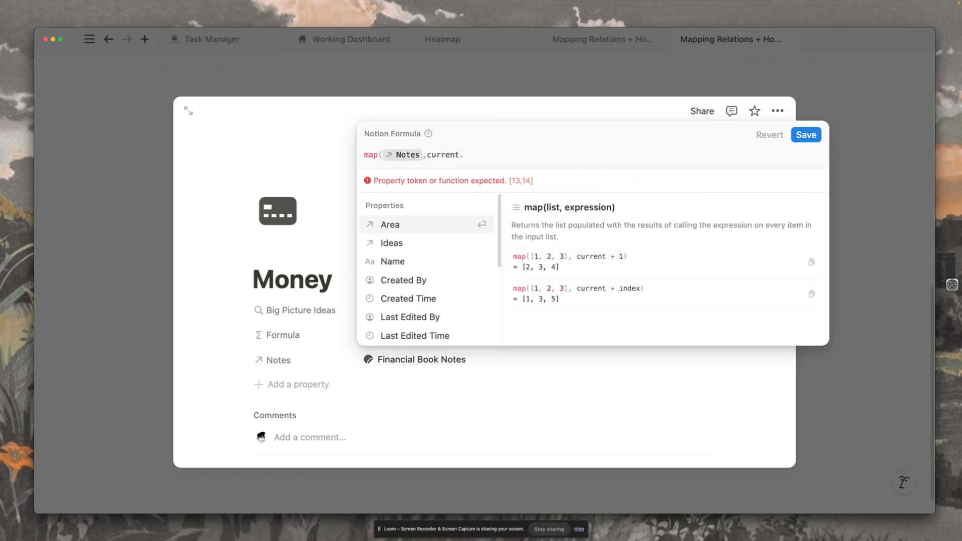
click(419, 246)
text())
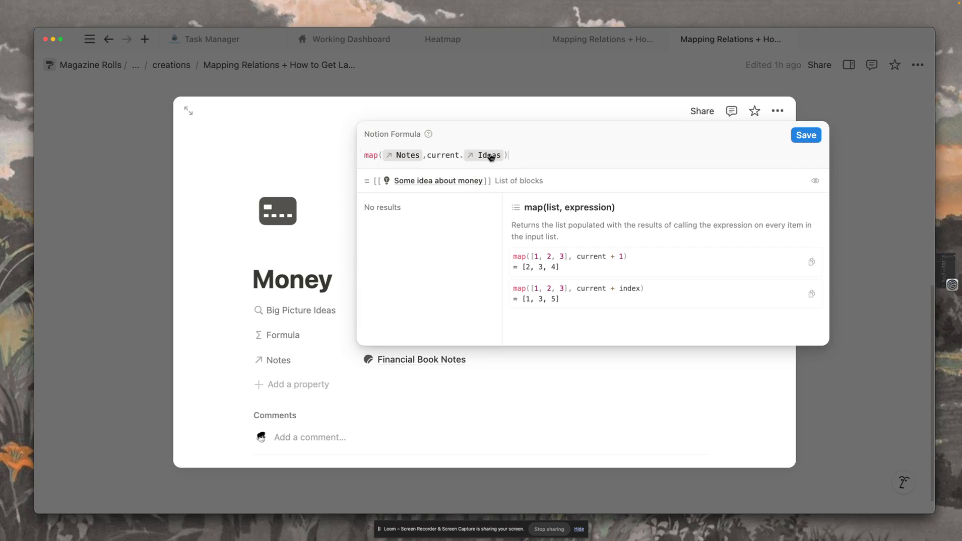
drag(373, 183, 382, 184)
click(381, 183)
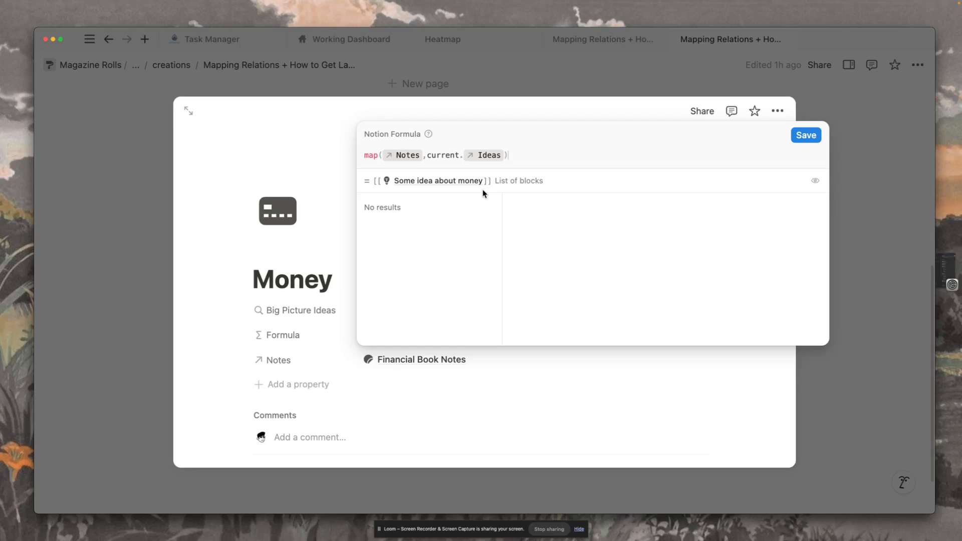
Step: Wrap the whole map expression in flat( ) so it reads flat(map(Notes,current.Ideas))
click(364, 155)
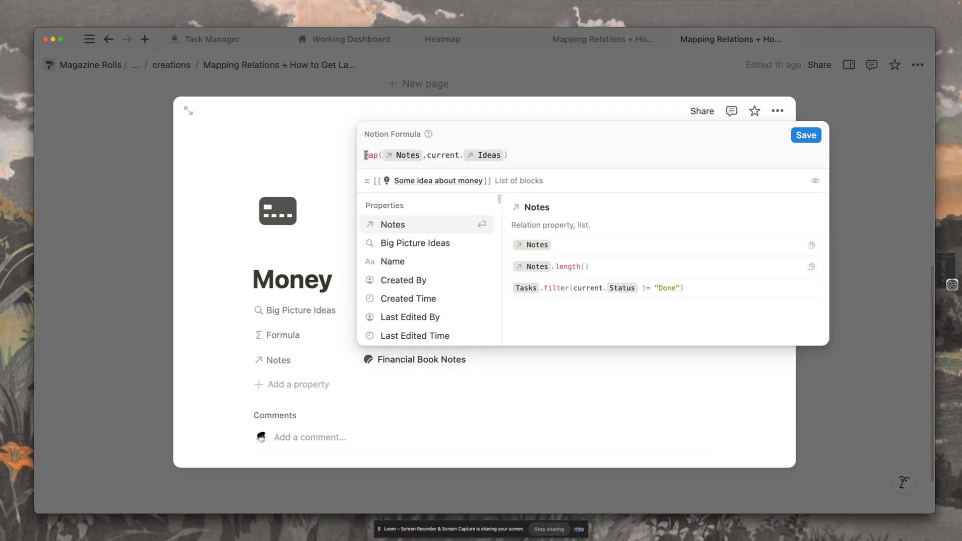
double_click(365, 155)
click(440, 157)
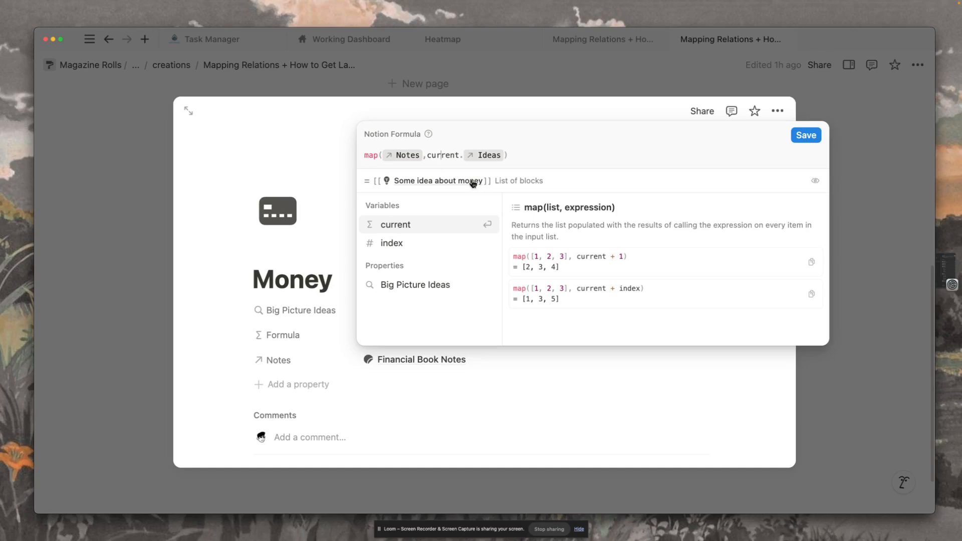
click(362, 157)
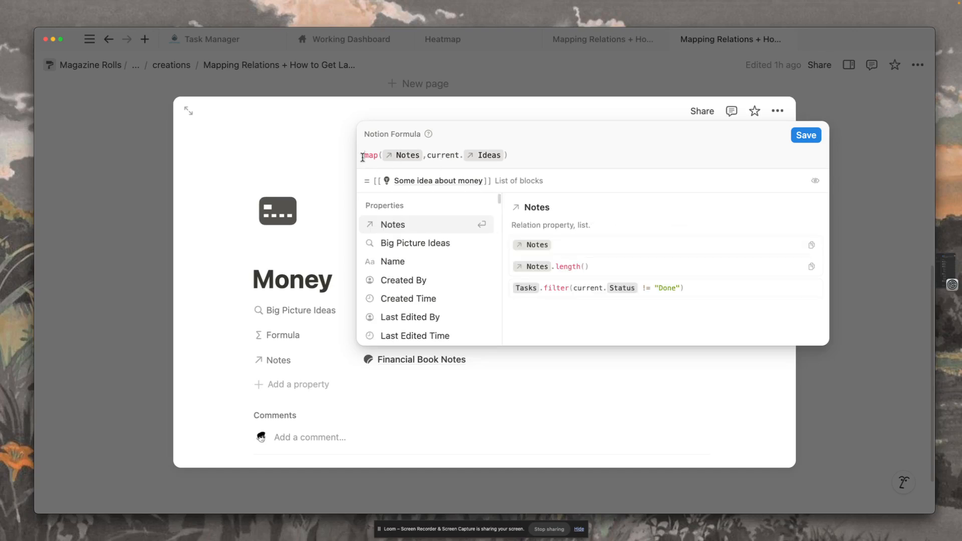
text(flat()
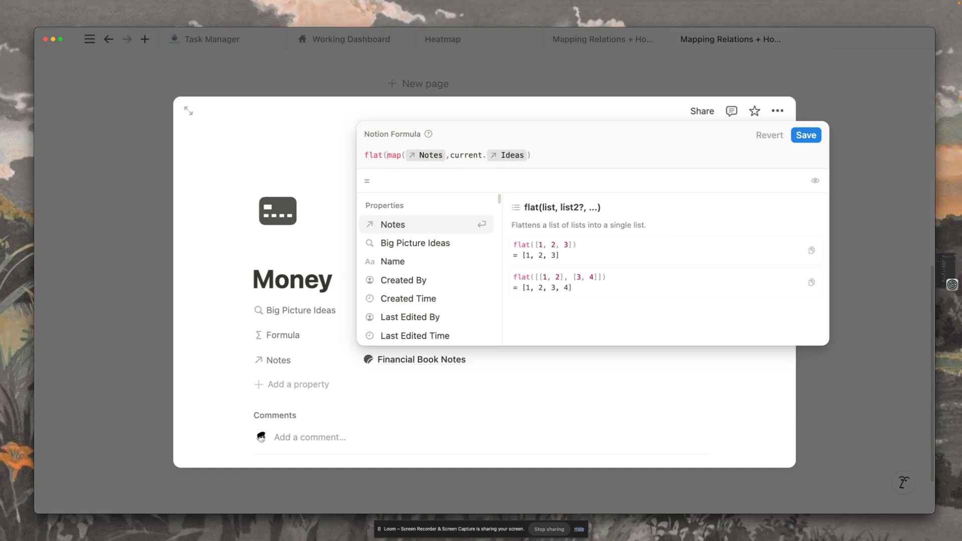
click(573, 159)
text())
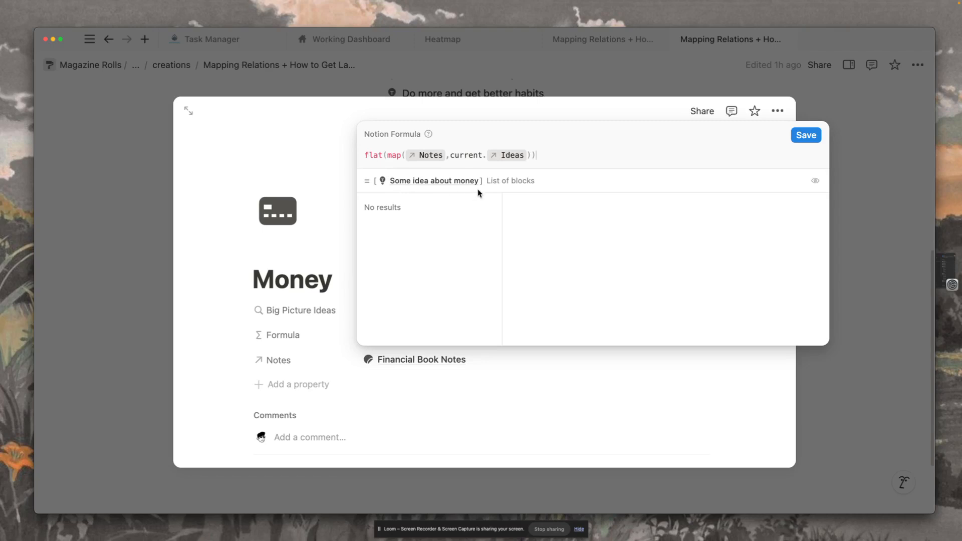
Step: Nest the flattened Ideas expression in an outer map( and append ,current. as the start of its second argument
click(361, 155)
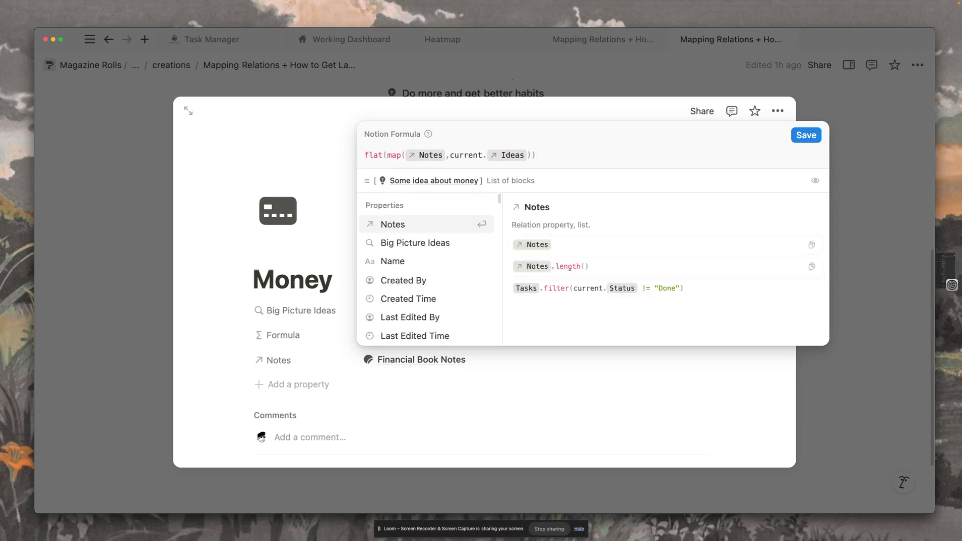
text(map()
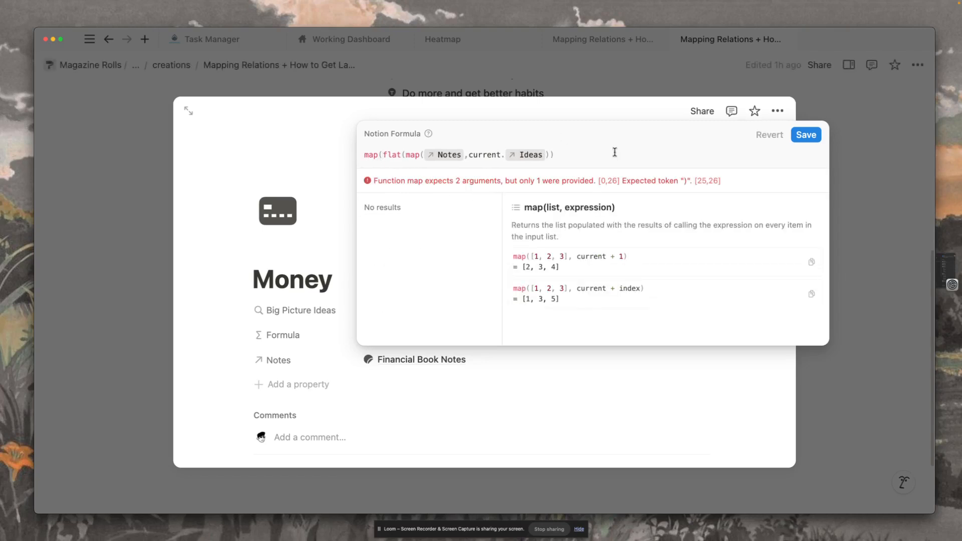
click(614, 152)
text(,curre)
click(449, 226)
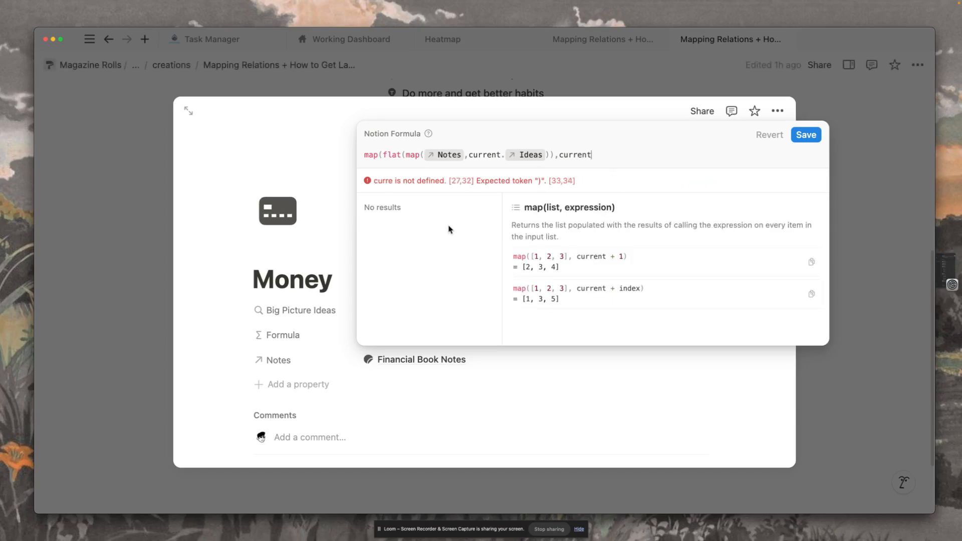
text(.)
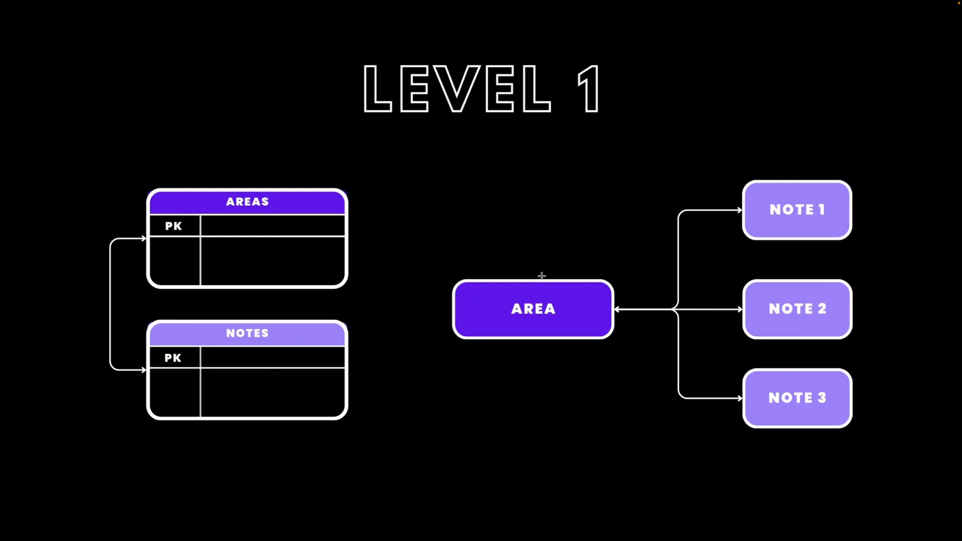
drag(723, 157, 904, 488)
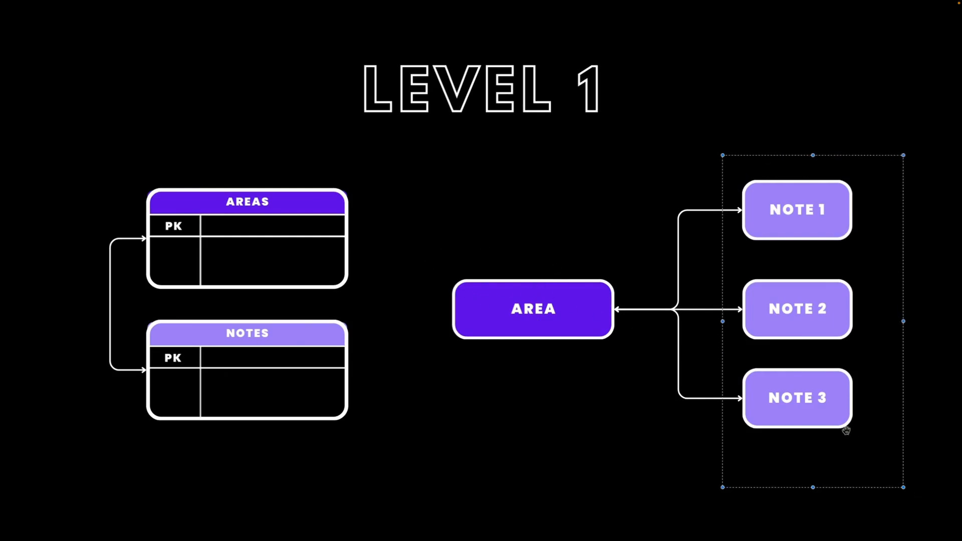
key(Right)
drag(392, 272, 580, 346)
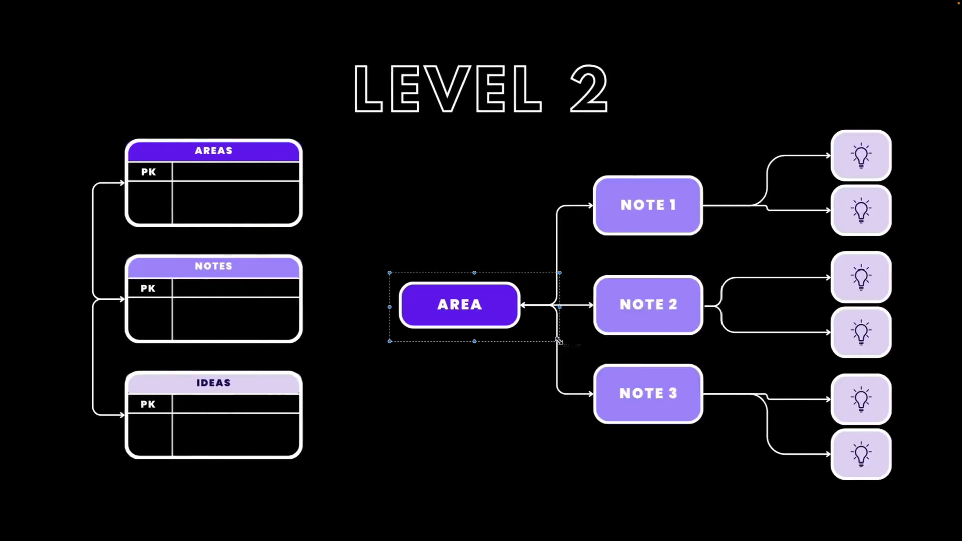
drag(566, 165, 760, 451)
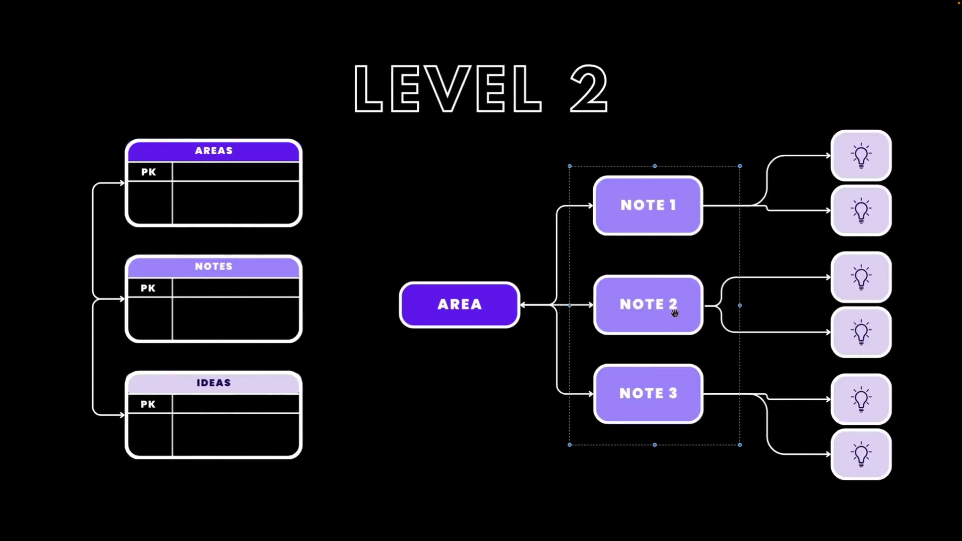
drag(803, 114, 900, 485)
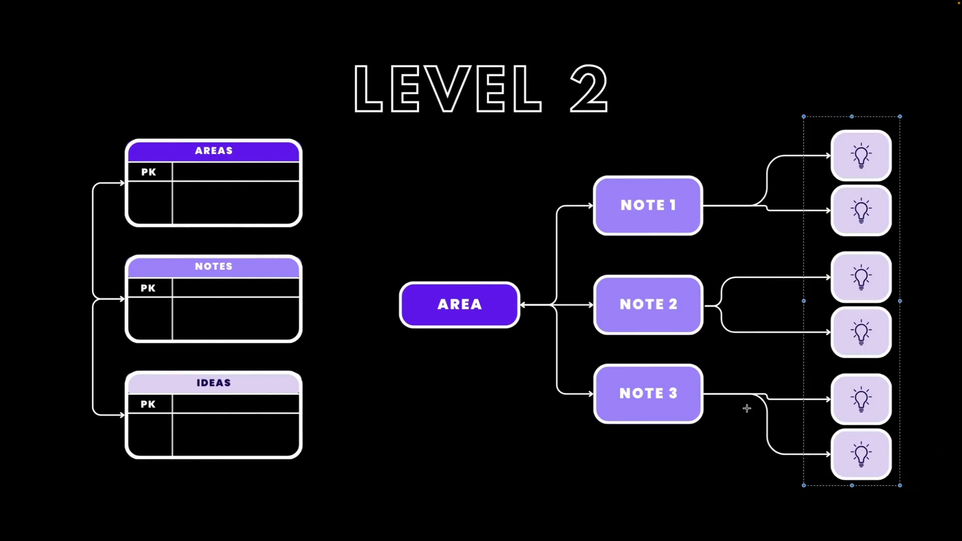
scroll(747, 408, right, 3)
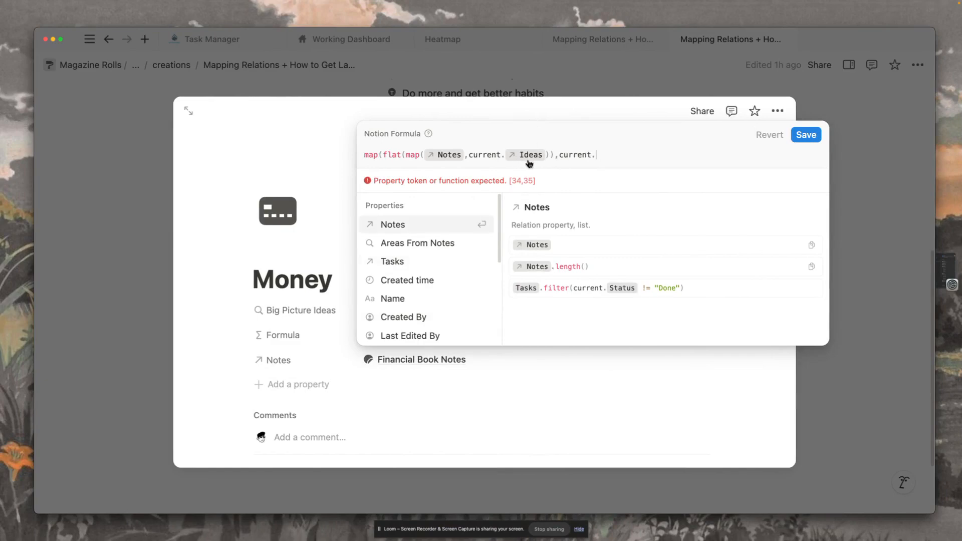
Step: Complete the outer map with the Tasks property and a closing parenthesis, then save the formula and close the Money page
click(432, 263)
text())
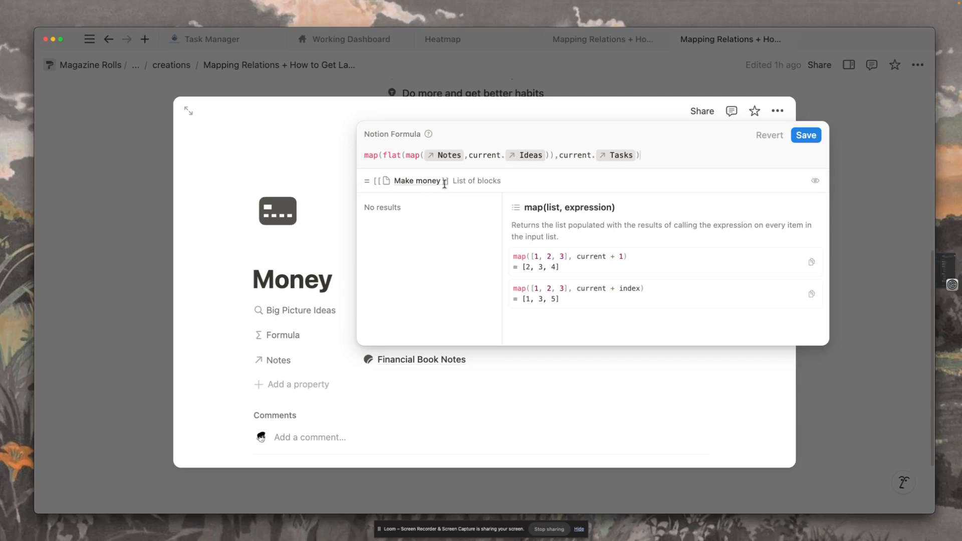
click(807, 135)
click(839, 178)
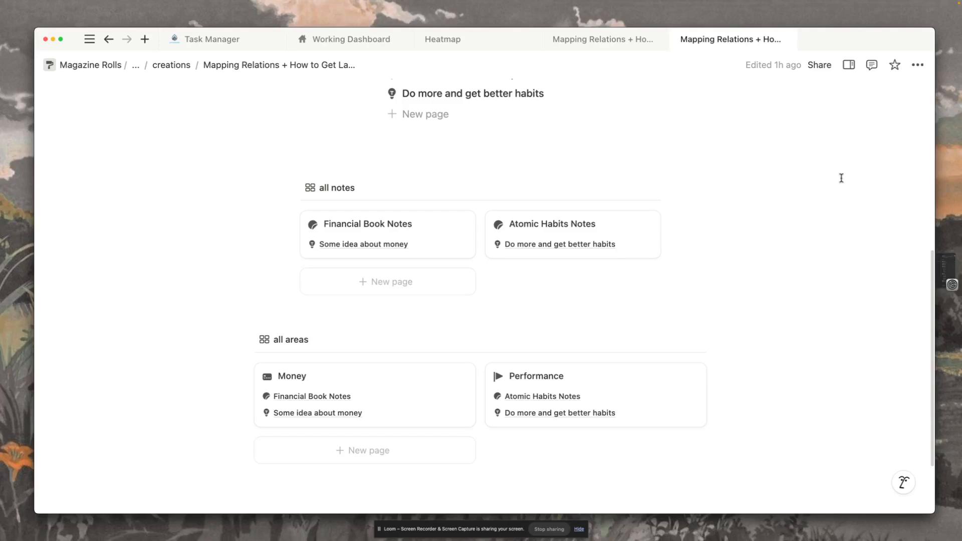
Step: Examine how the tasks, ideas, notes and areas views are linked, including the properties of the Make money task
scroll(613, 270, up, 6)
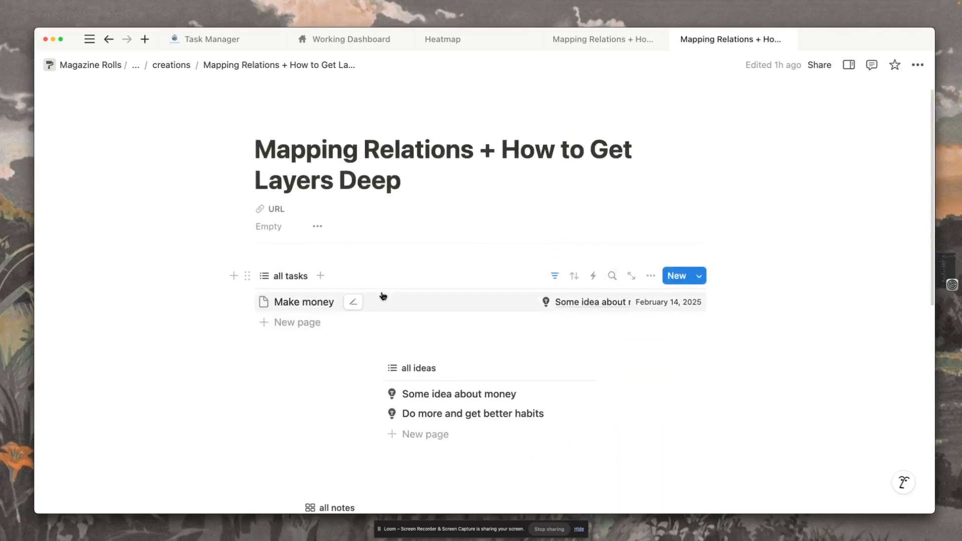
scroll(333, 373, down, 2)
scroll(279, 388, down, 8)
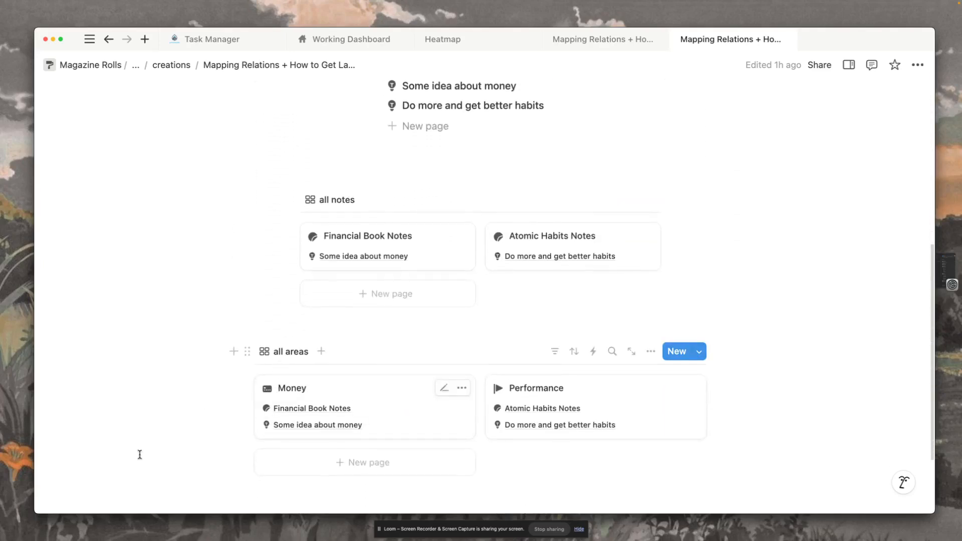
scroll(580, 387, up, 6)
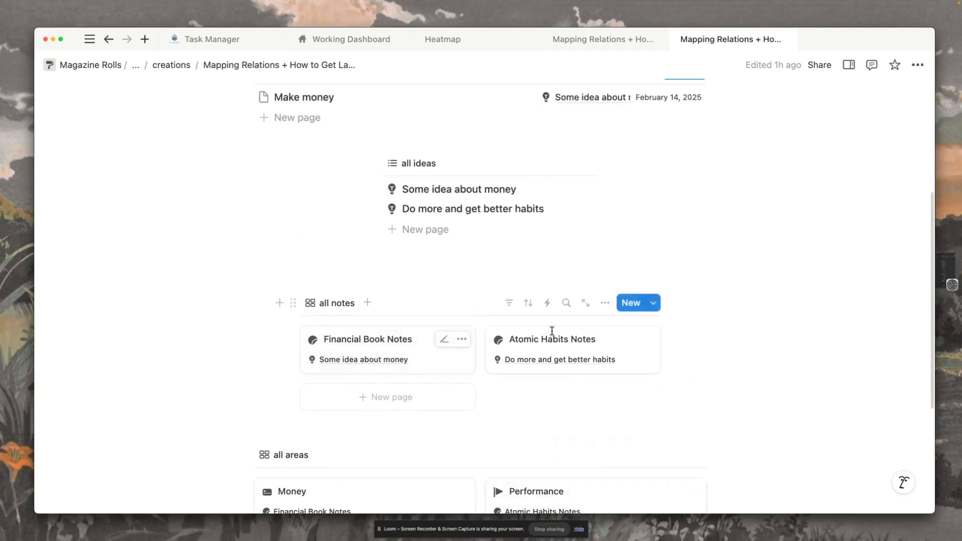
scroll(435, 395, up, 1)
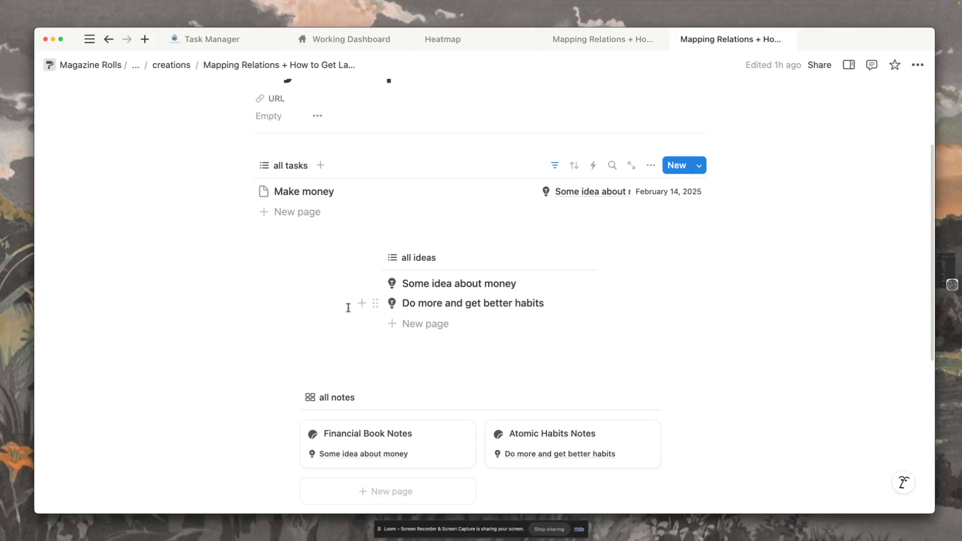
scroll(348, 307, down, 1)
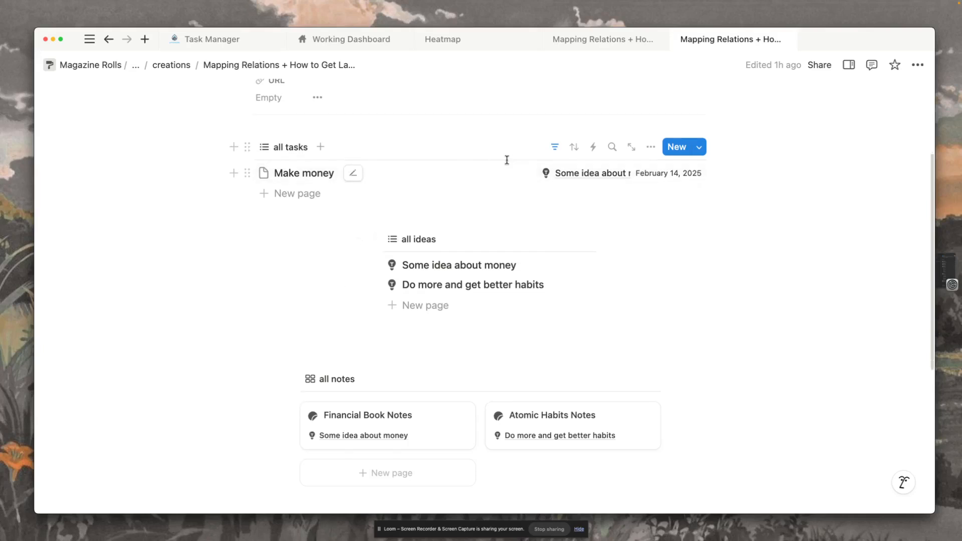
click(478, 172)
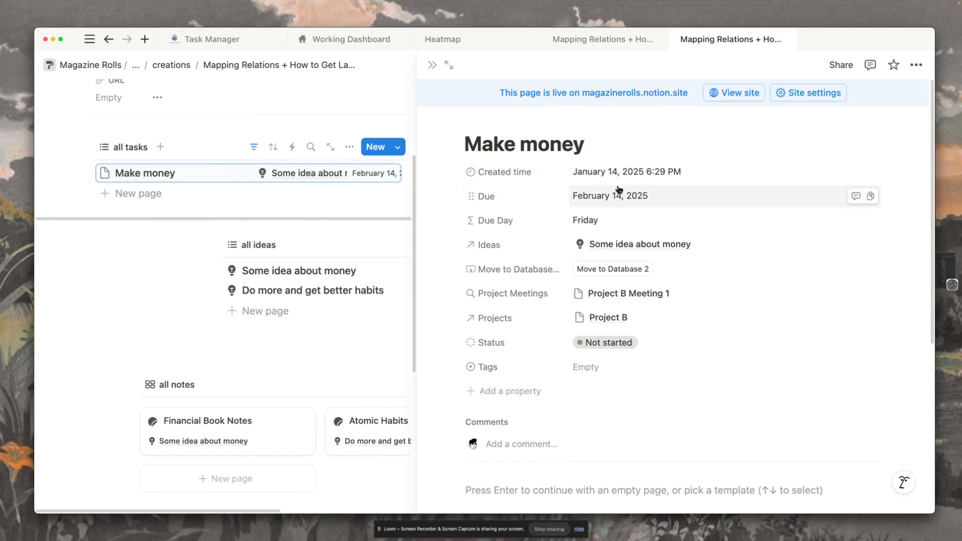
click(432, 65)
scroll(433, 207, down, 1)
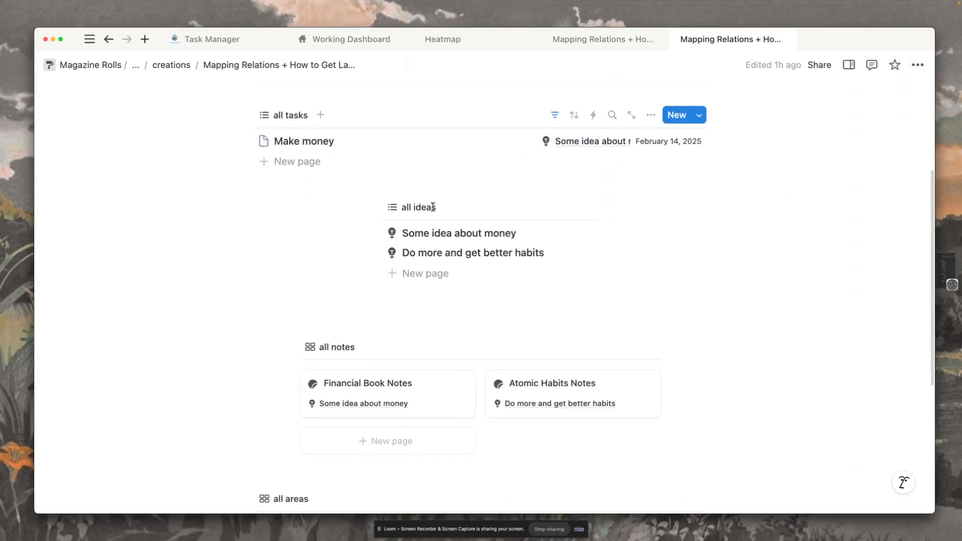
scroll(329, 134, down, 5)
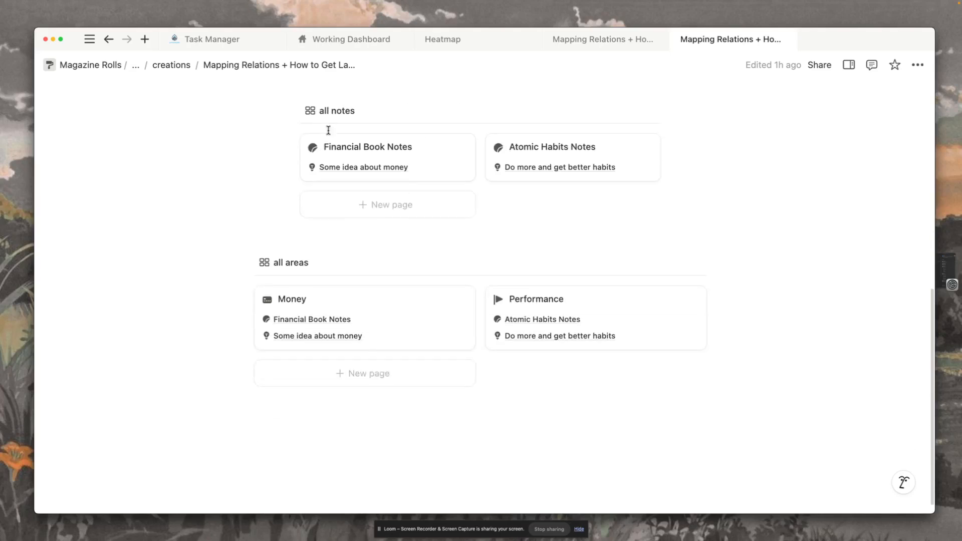
Step: Reopen the formula on the Money area page and wrap the entire expression in flat( )
click(381, 300)
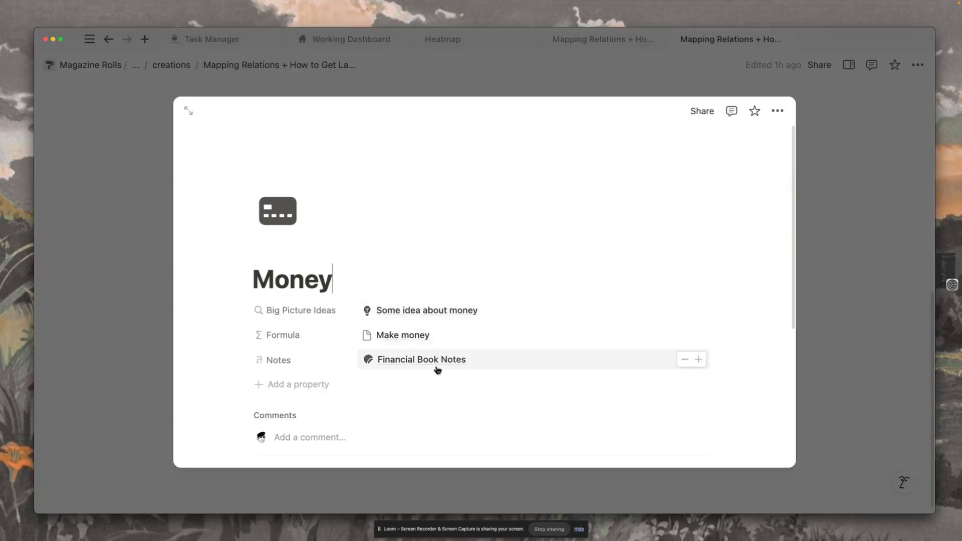
click(440, 336)
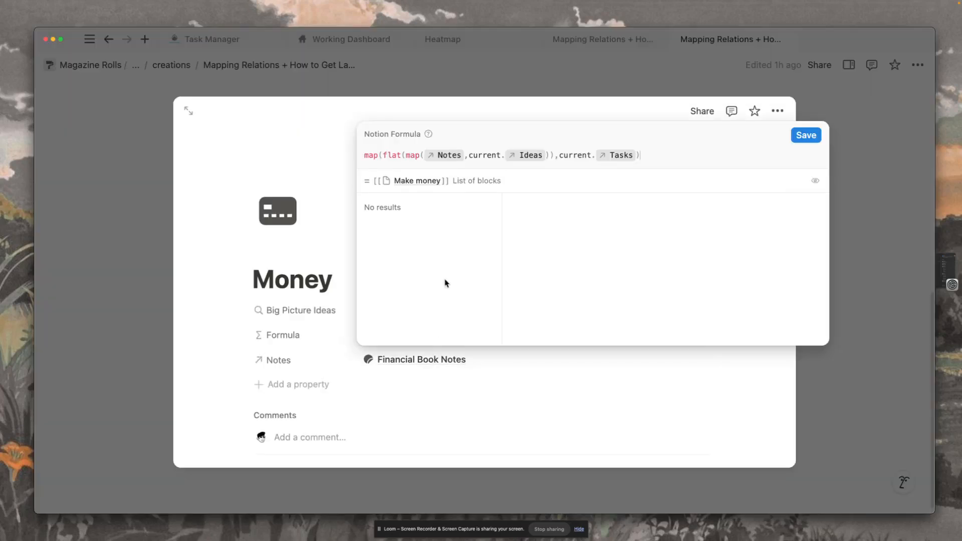
click(364, 156)
text(flat()
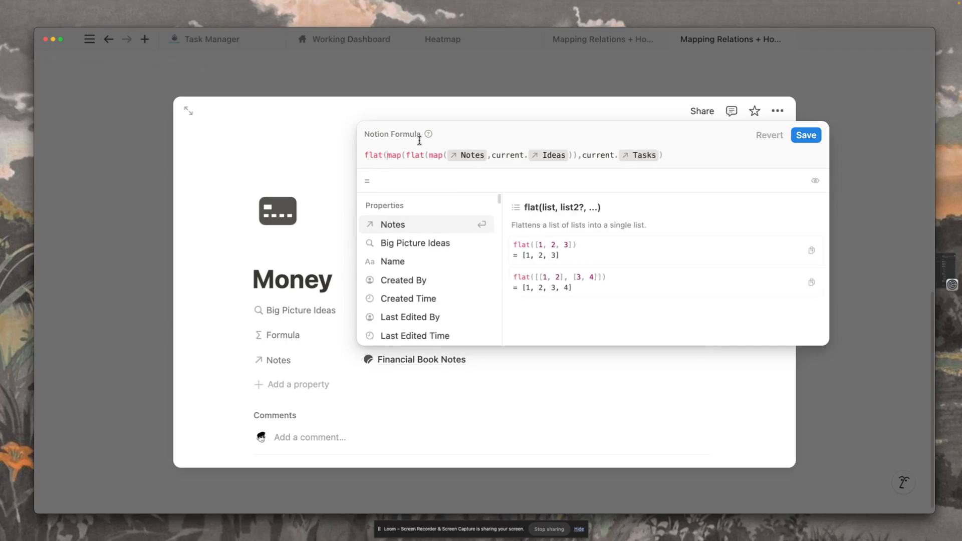
click(692, 156)
text())
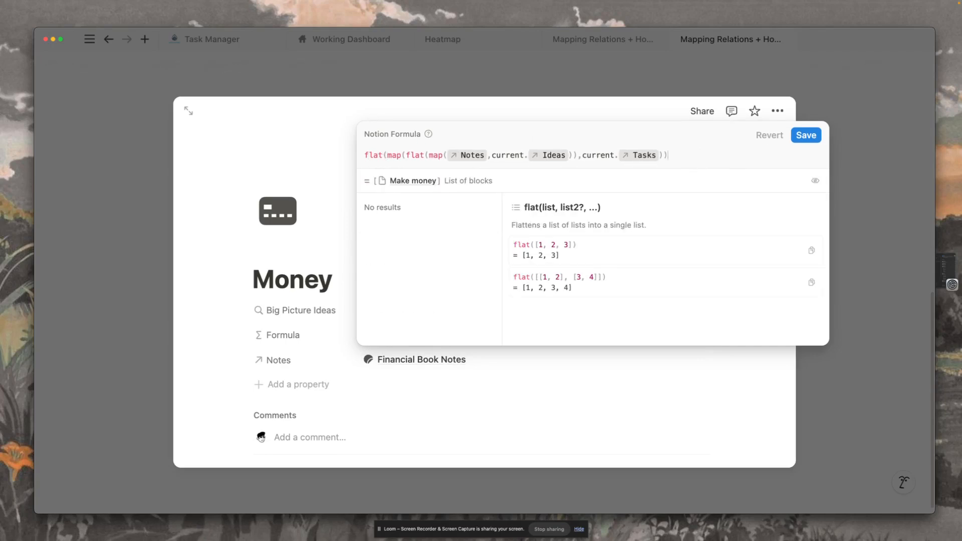
Step: Nest the flattened Tasks expression in another map( with ,current.Due) as its second argument, and apply the formula
click(367, 155)
text(map()
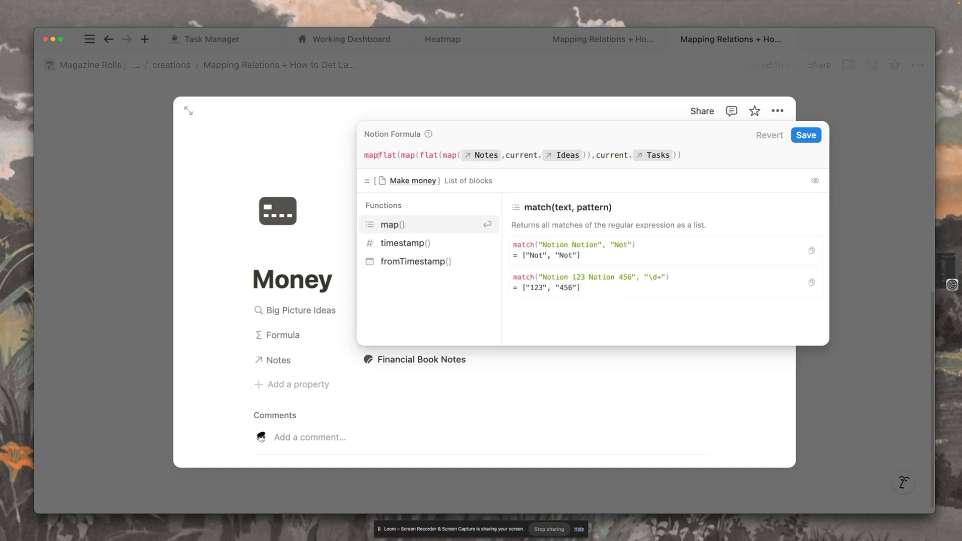
click(694, 153)
text(,curre)
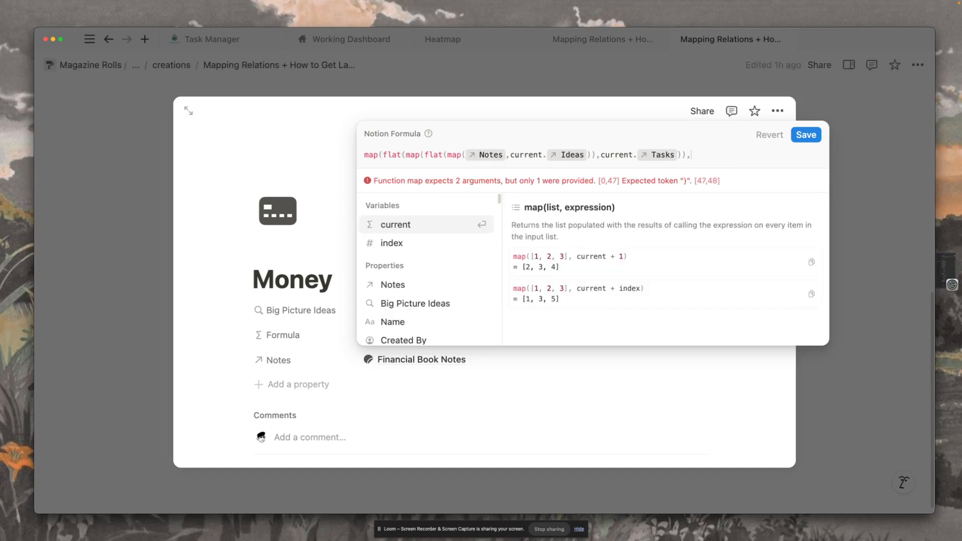
text(nt.)
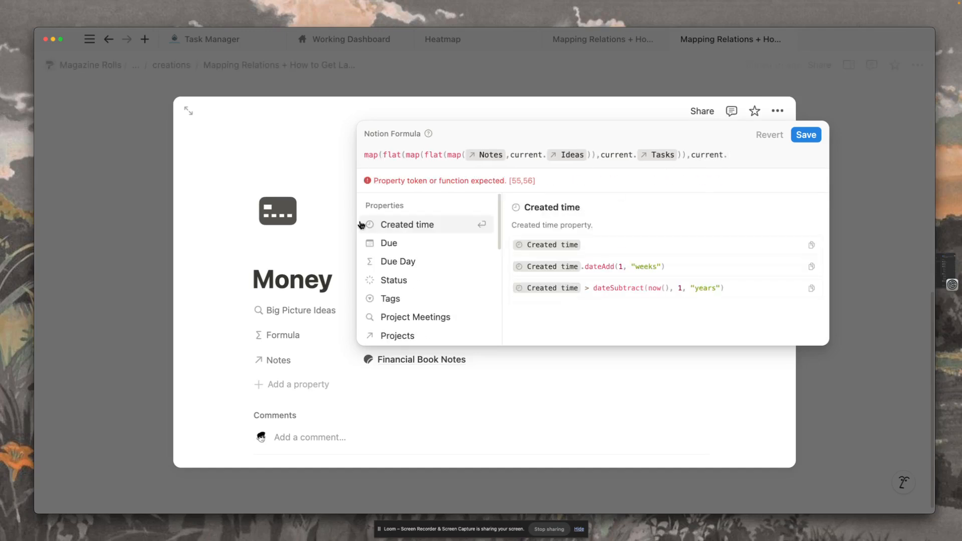
scroll(441, 279, down, 3)
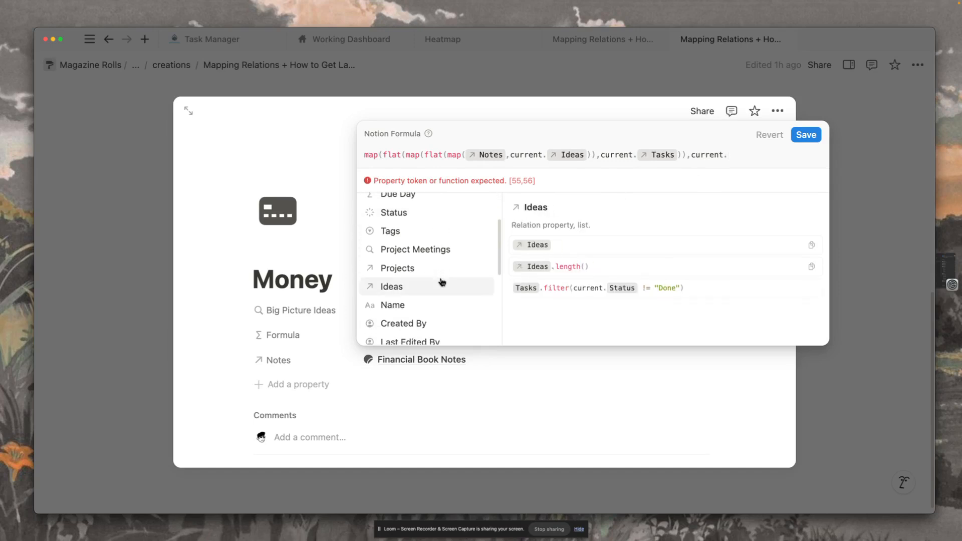
scroll(441, 282, up, 1)
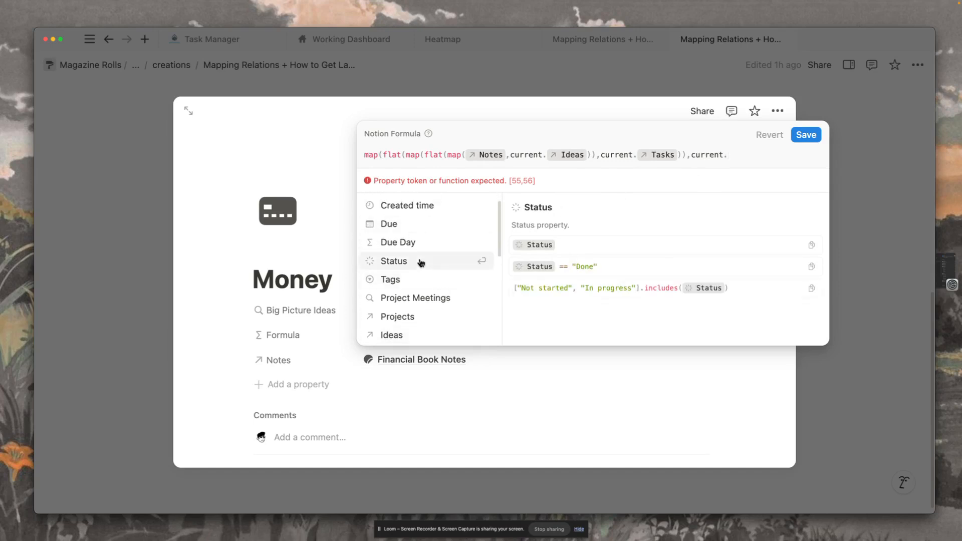
click(423, 232)
text())
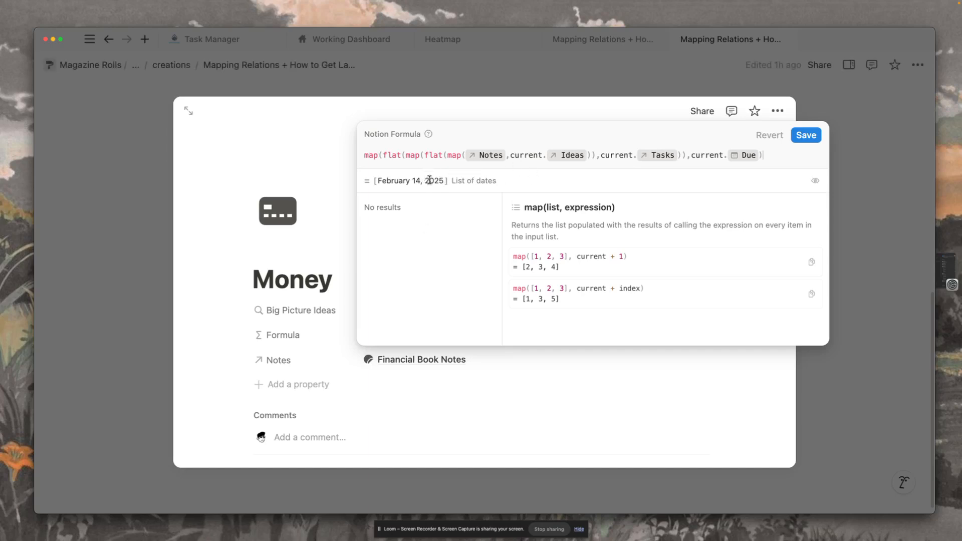
click(321, 245)
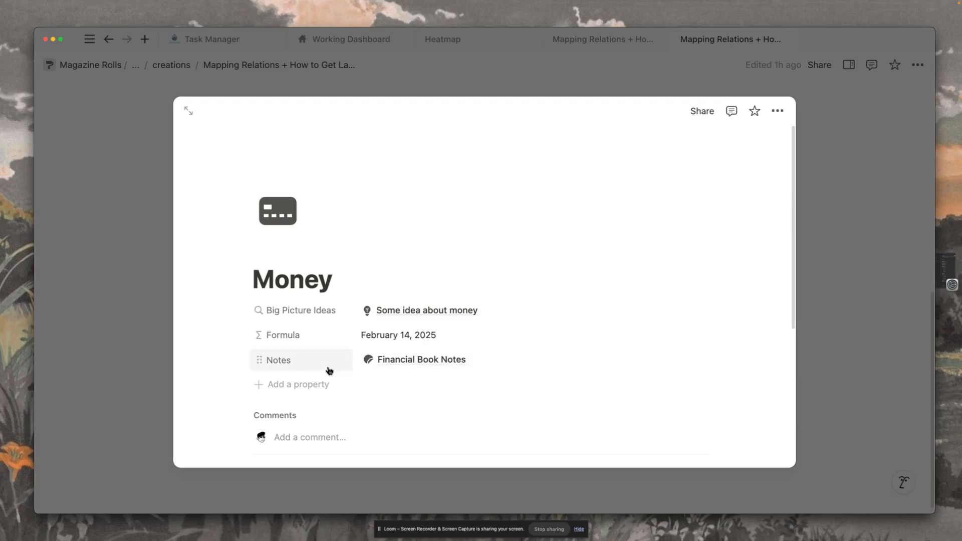
Step: Close the Money page, add a task named Make more money to all tasks, and link it to the idea Some idea about money
click(839, 286)
scroll(689, 304, up, 5)
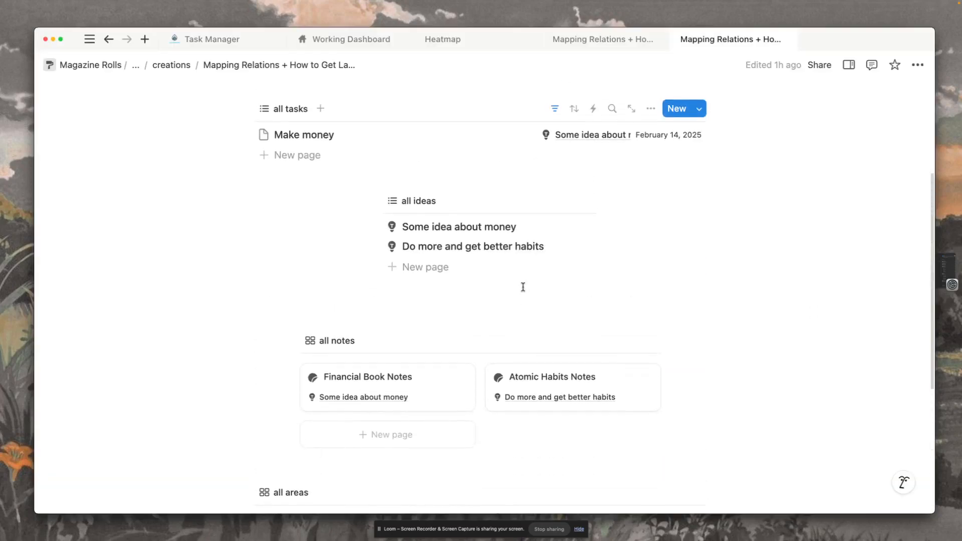
click(415, 155)
text(Make more money)
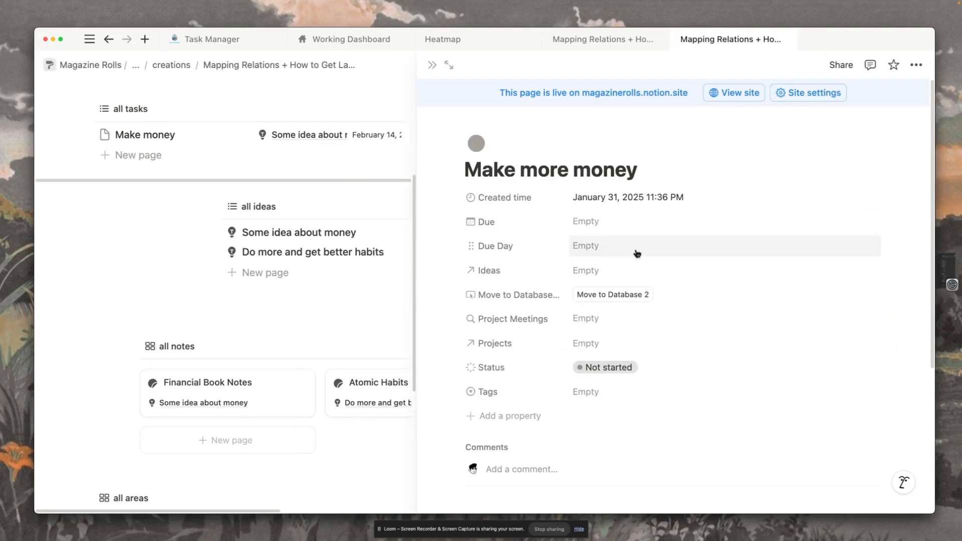
click(616, 273)
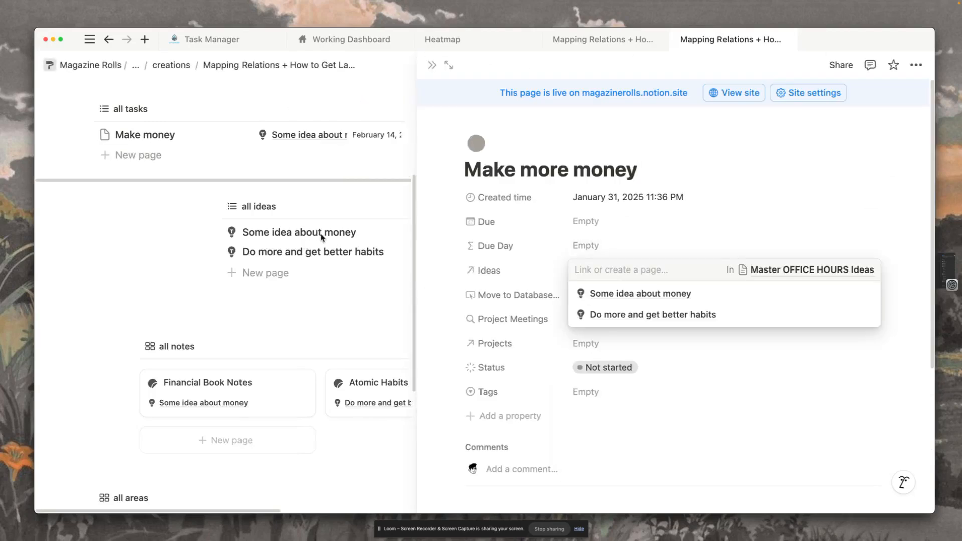
click(621, 293)
key(Escape)
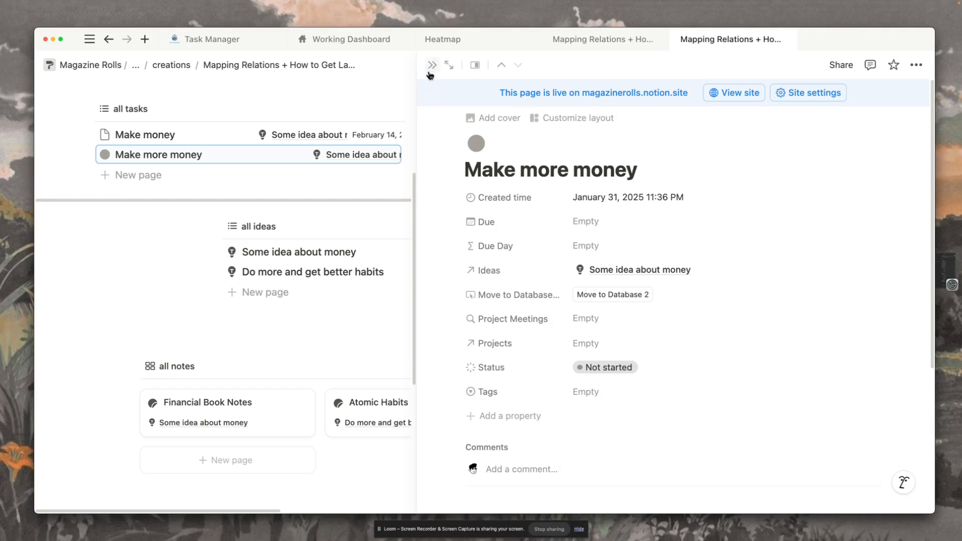
click(431, 65)
Step: Set the Due date of the Make more money task to February 7, 2025, and close the task page
click(509, 159)
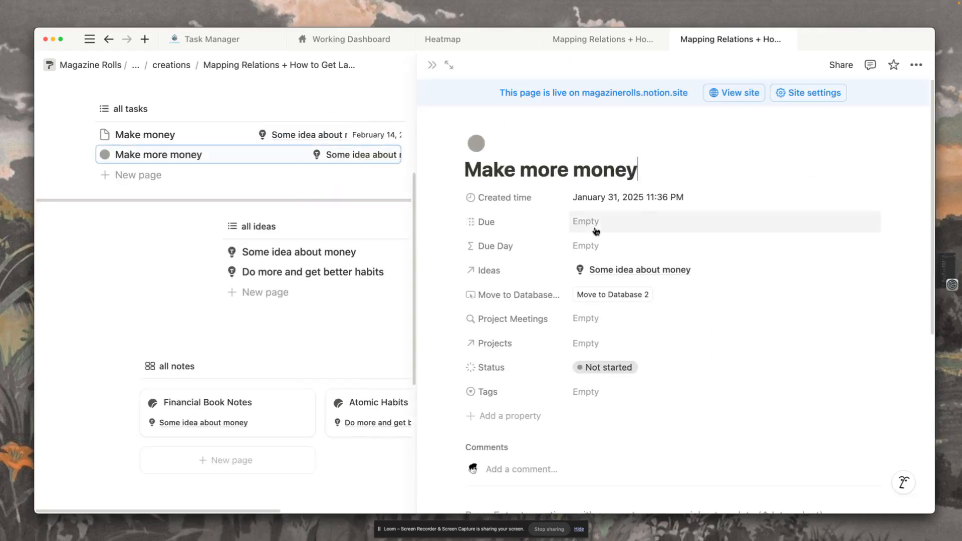
click(646, 224)
click(692, 338)
click(432, 65)
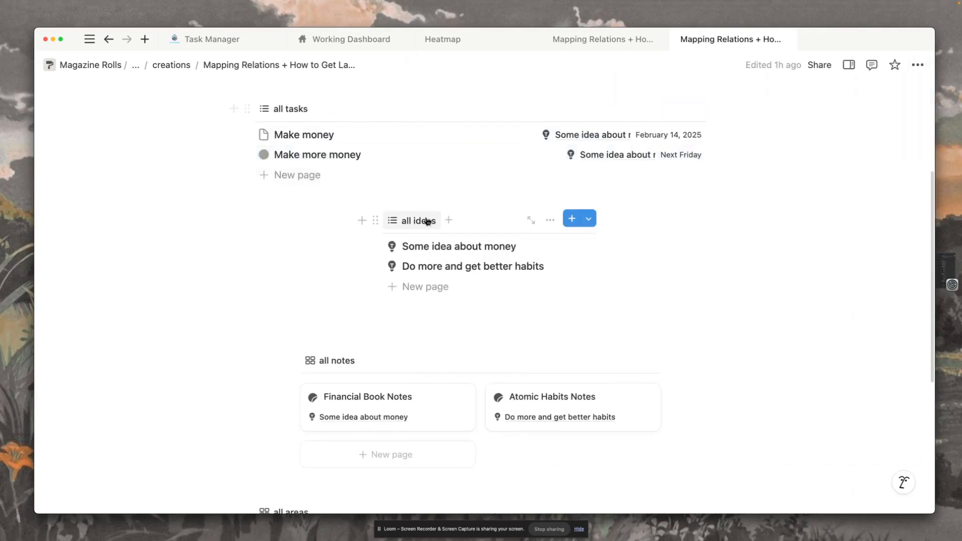
Step: Reopen the formula on the Money area page, check which due dates it returns, and close the formula editor
scroll(427, 219, down, 5)
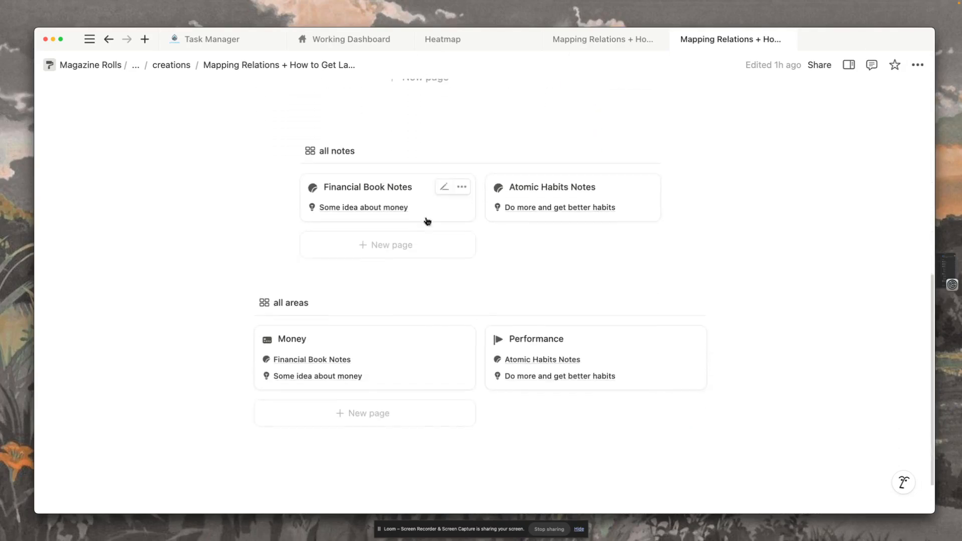
click(419, 368)
click(454, 341)
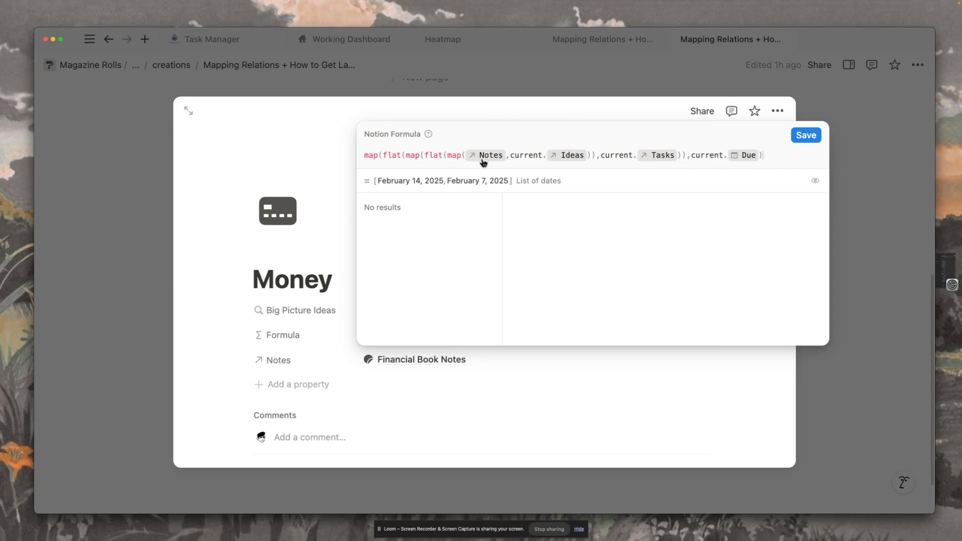
click(315, 227)
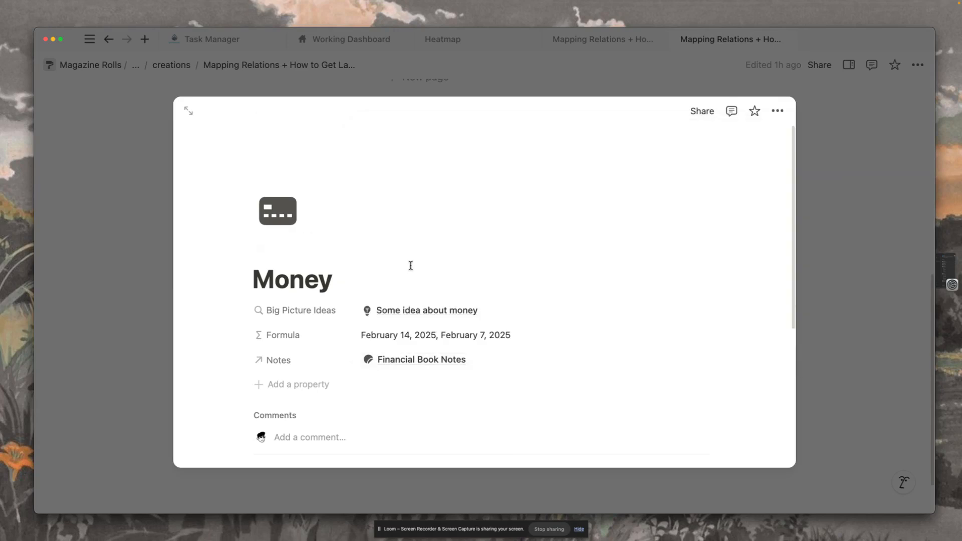